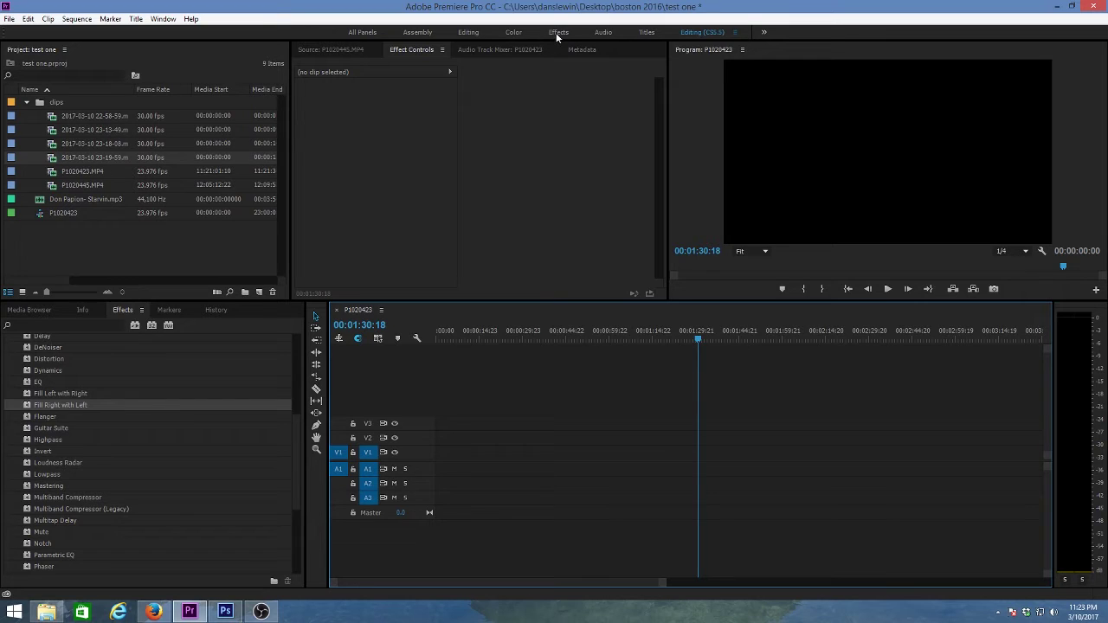
Look through the Editing, Color, Effects, Audio and Titles workspaces, then return to Editing (CS5.5)
left_click(470, 35)
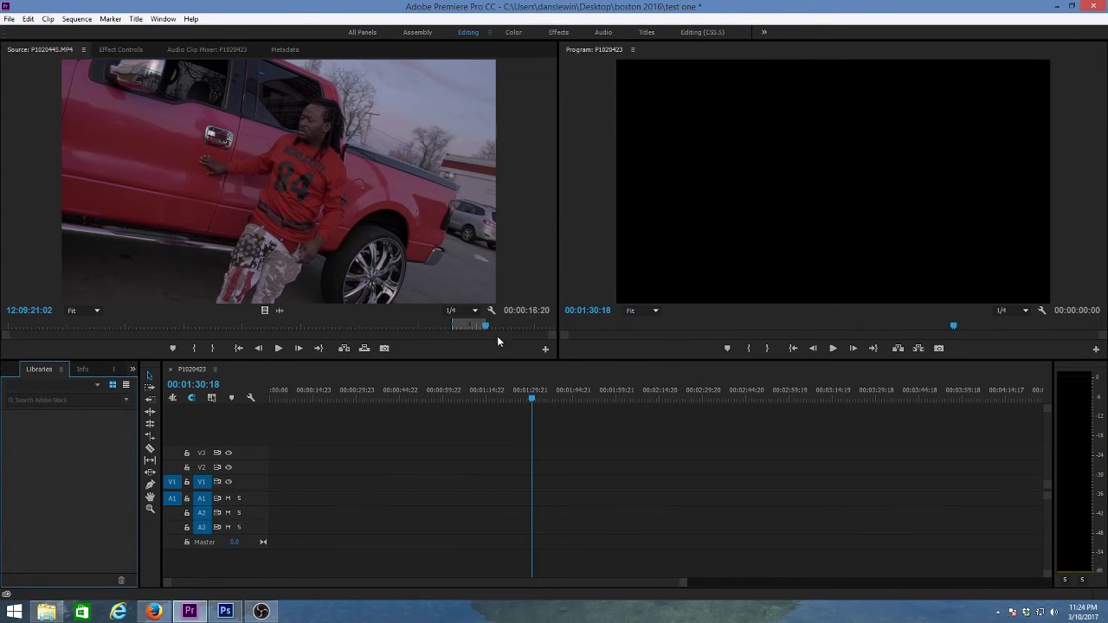
left_click(513, 33)
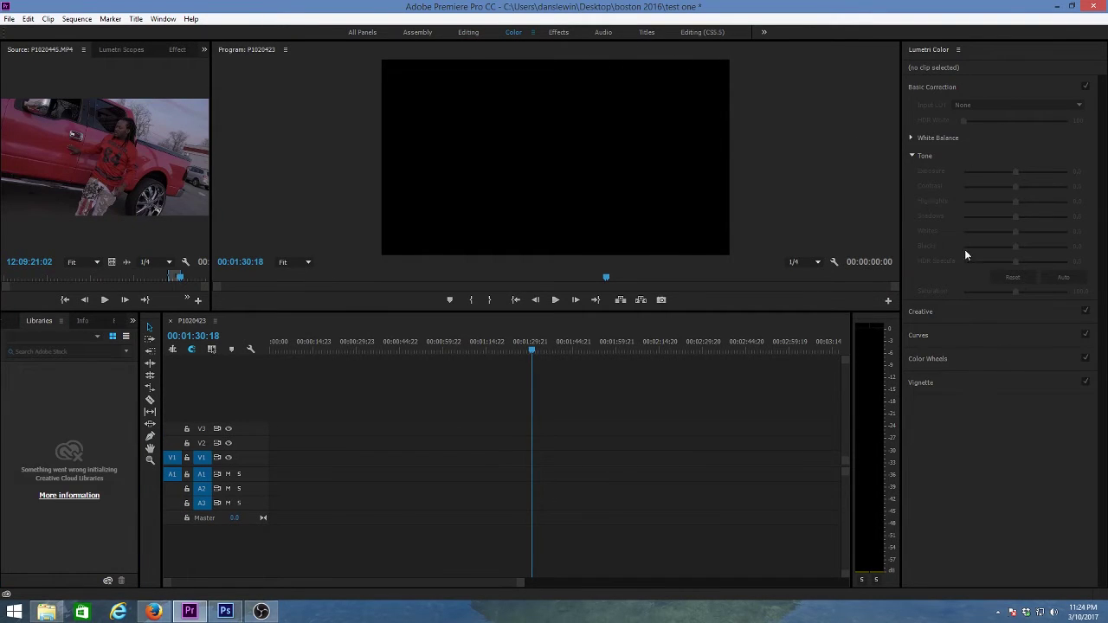
left_click(559, 33)
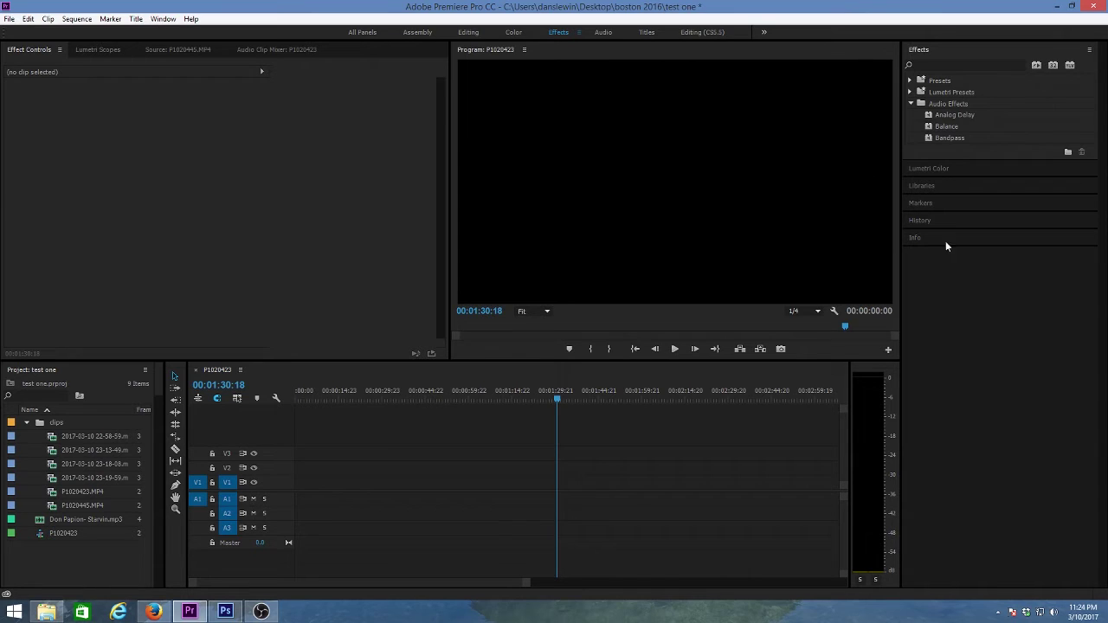
left_click(601, 33)
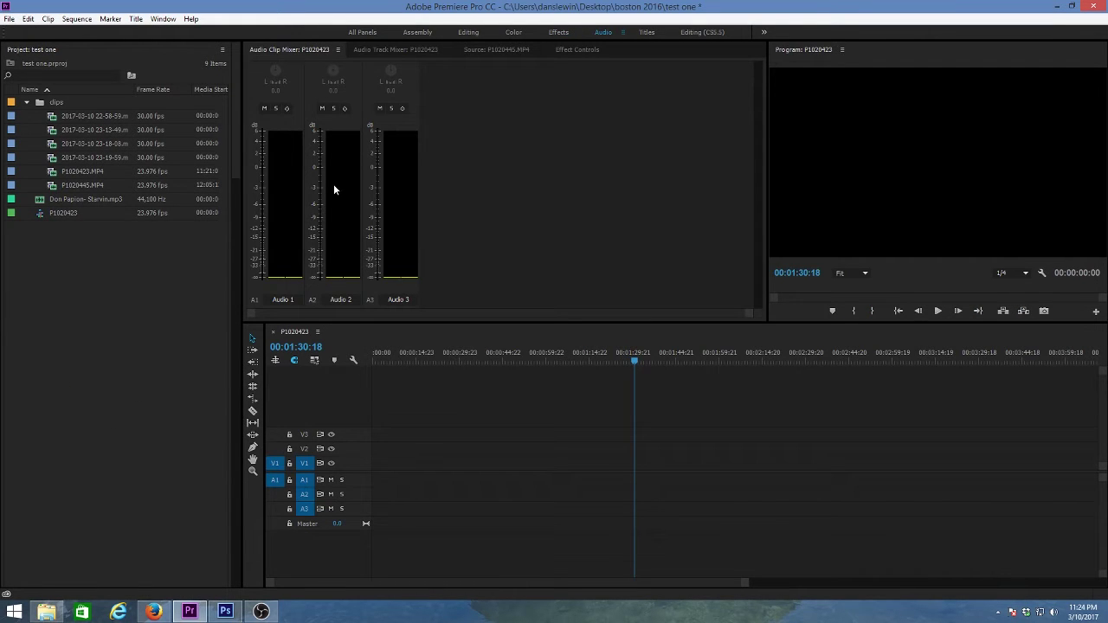
left_click(648, 33)
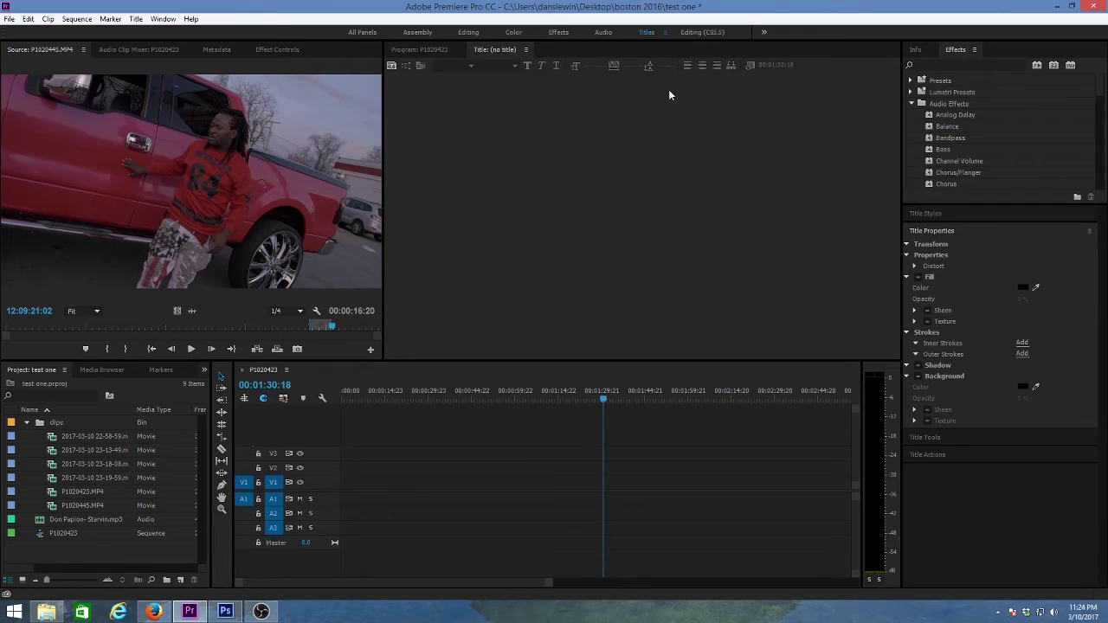
left_click(695, 34)
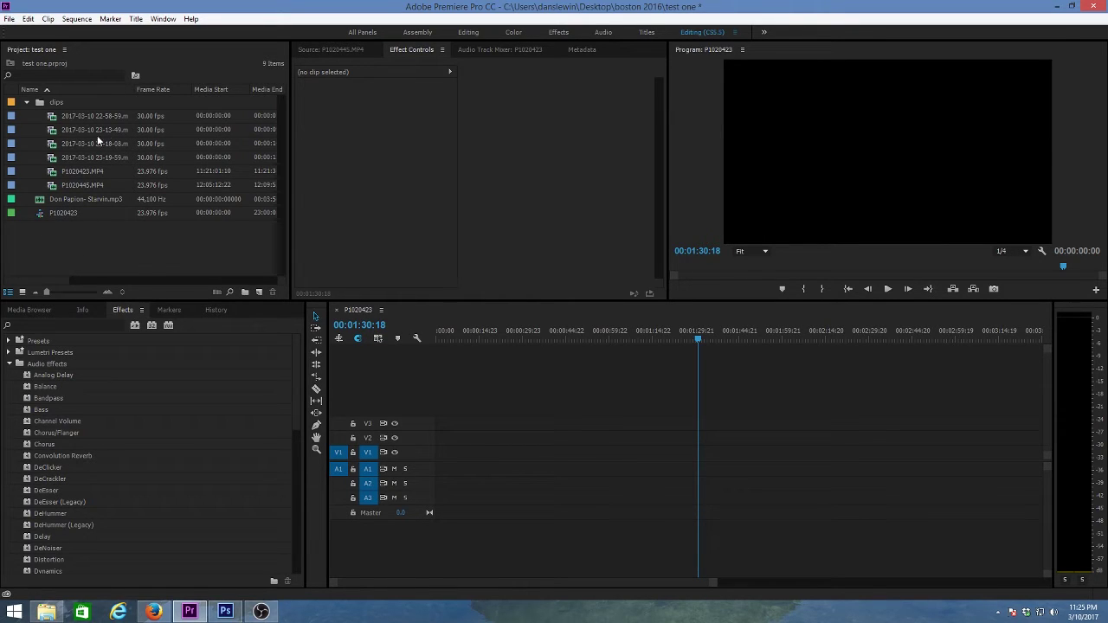
Open the P1020423.MP4 clip in the Source monitor and scrub through its footage to 11:21:22:13
left_click(20, 53)
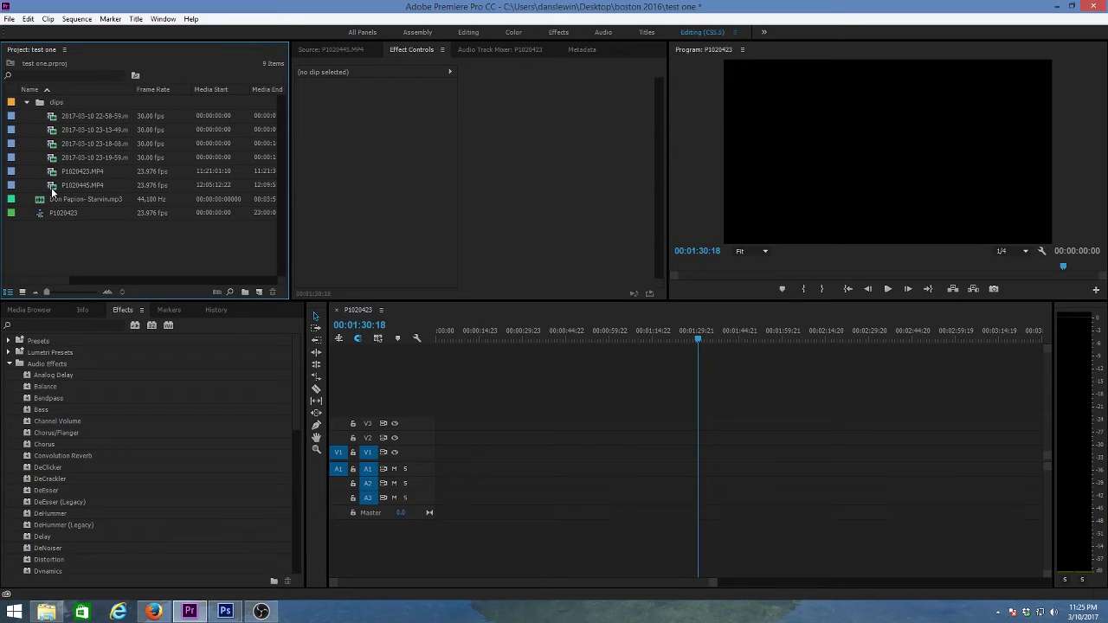
mouse_move(52, 192)
left_click(387, 141)
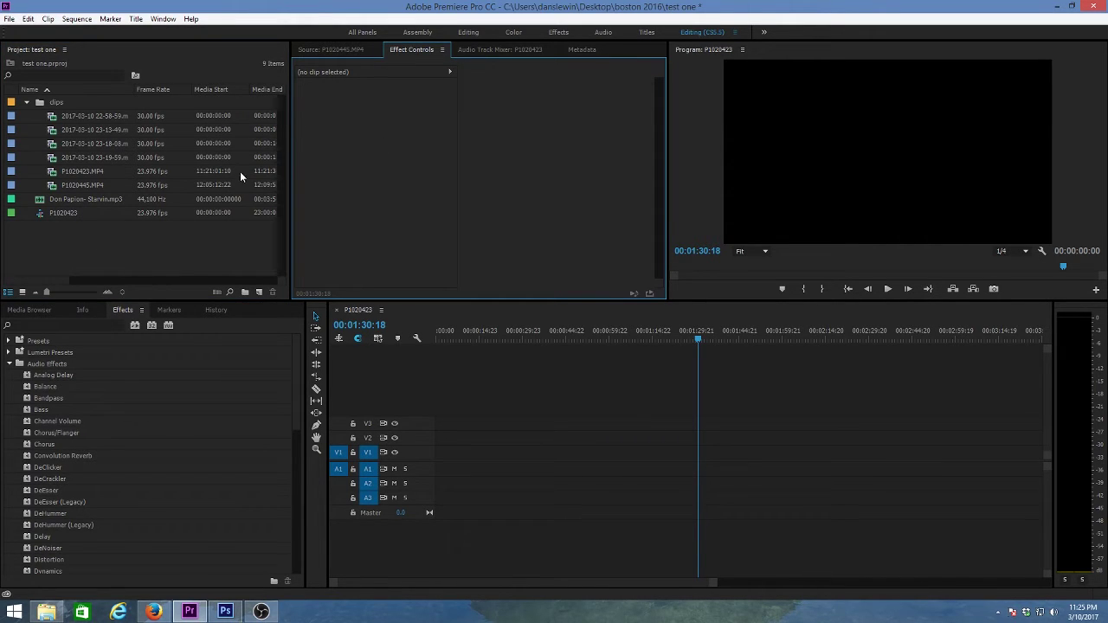
double_click(50, 172)
left_click_drag(545, 267, 480, 269)
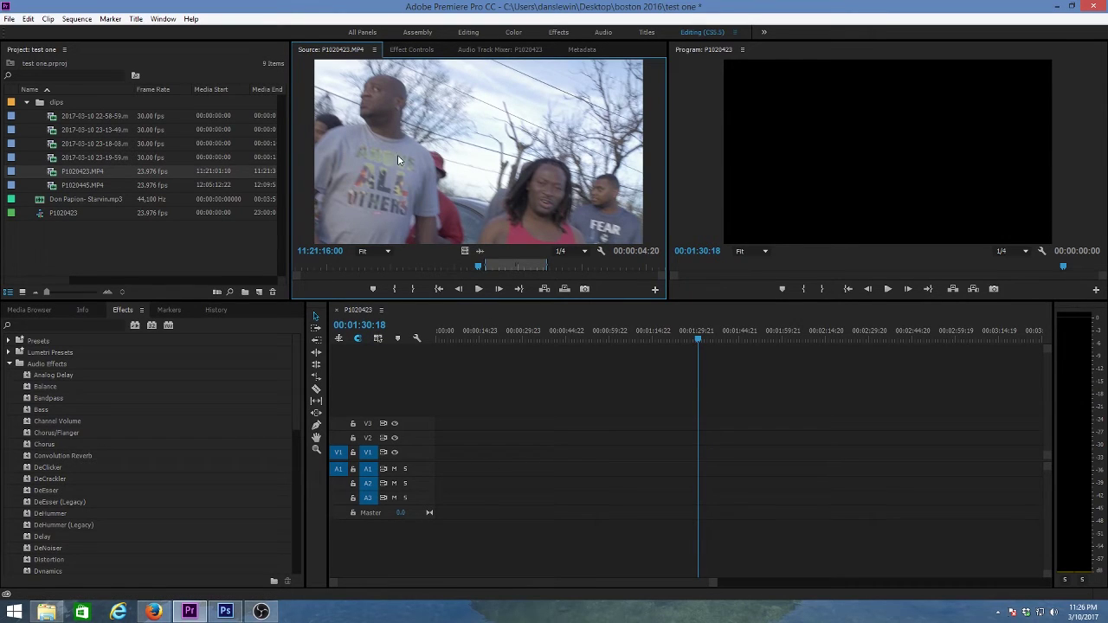
left_click(403, 49)
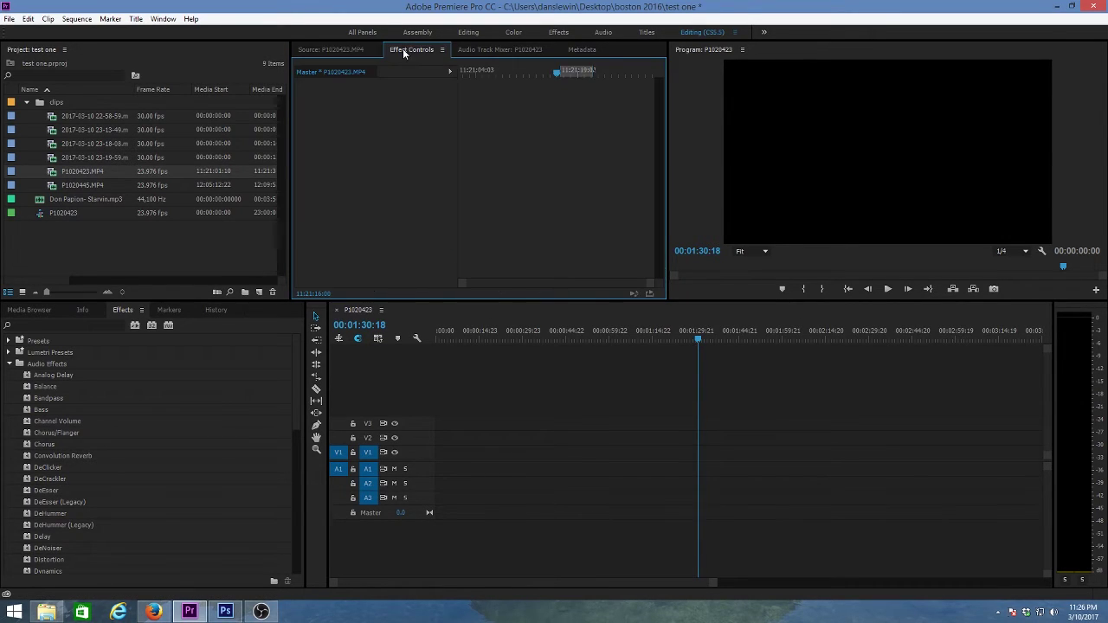
left_click(328, 51)
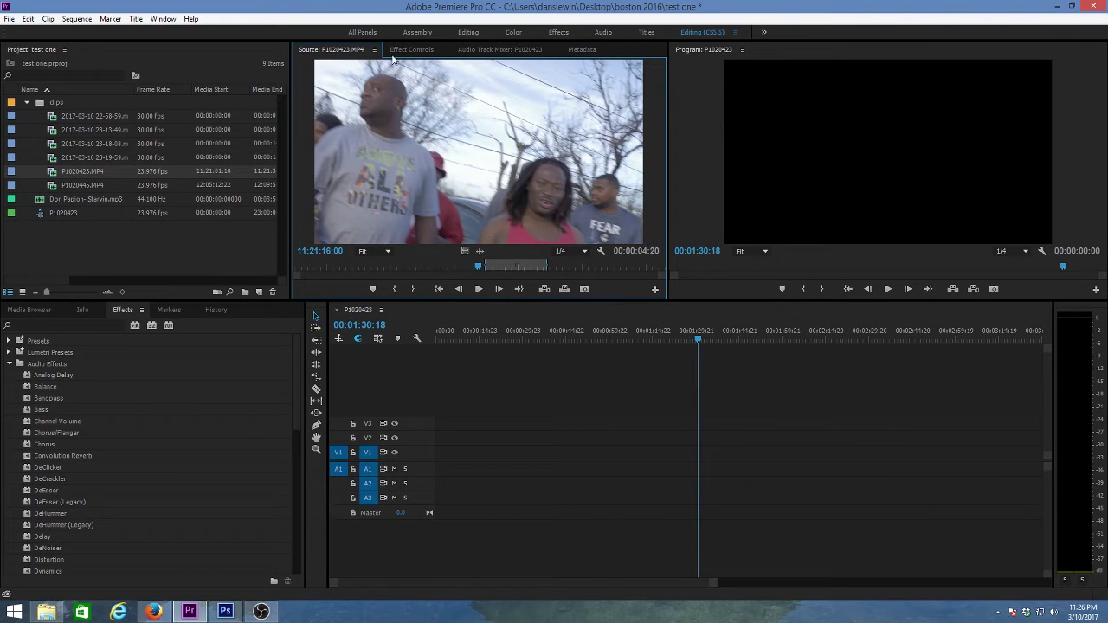
left_click_drag(479, 264, 564, 279)
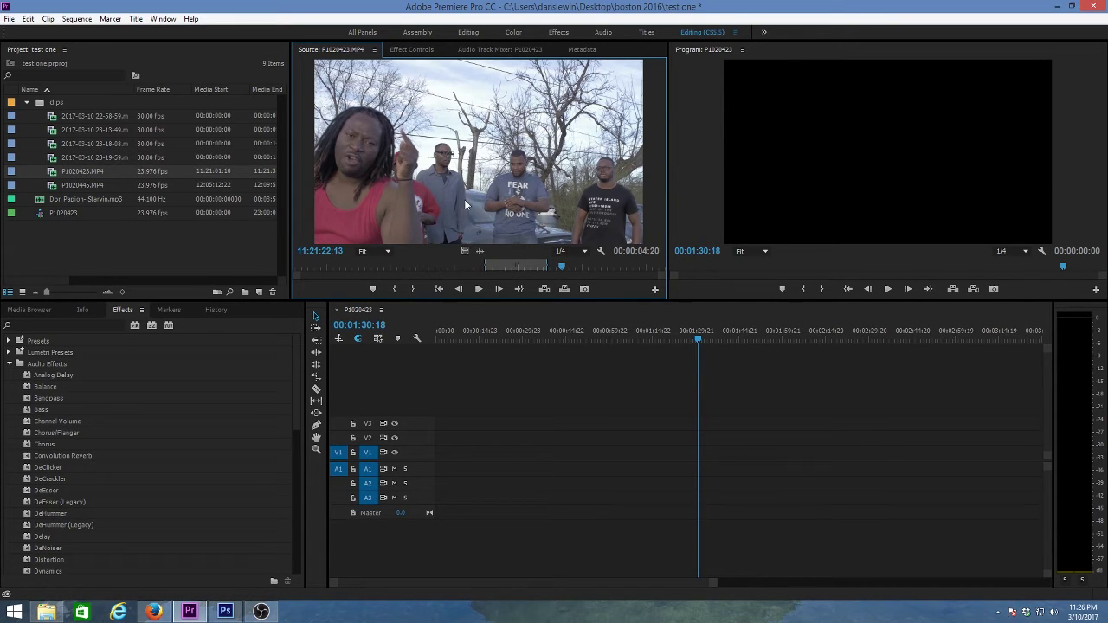
Place the marked section of P1020423.MP4 with its audio at the start of V1 and A1, and play it back
left_click_drag(479, 206, 442, 452)
left_click(445, 331)
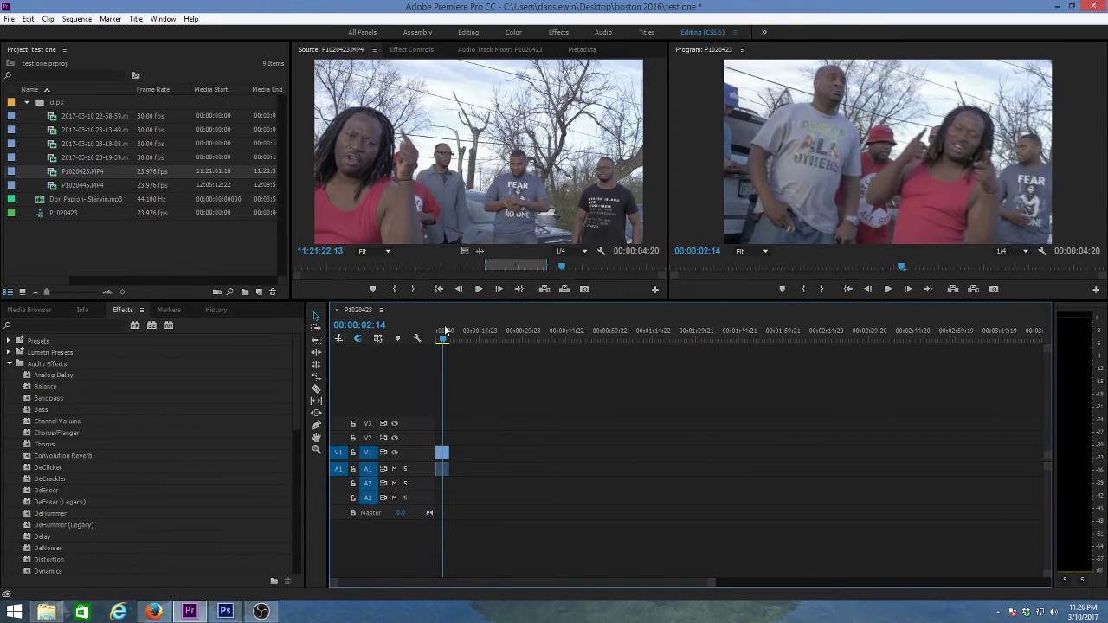
key("space")
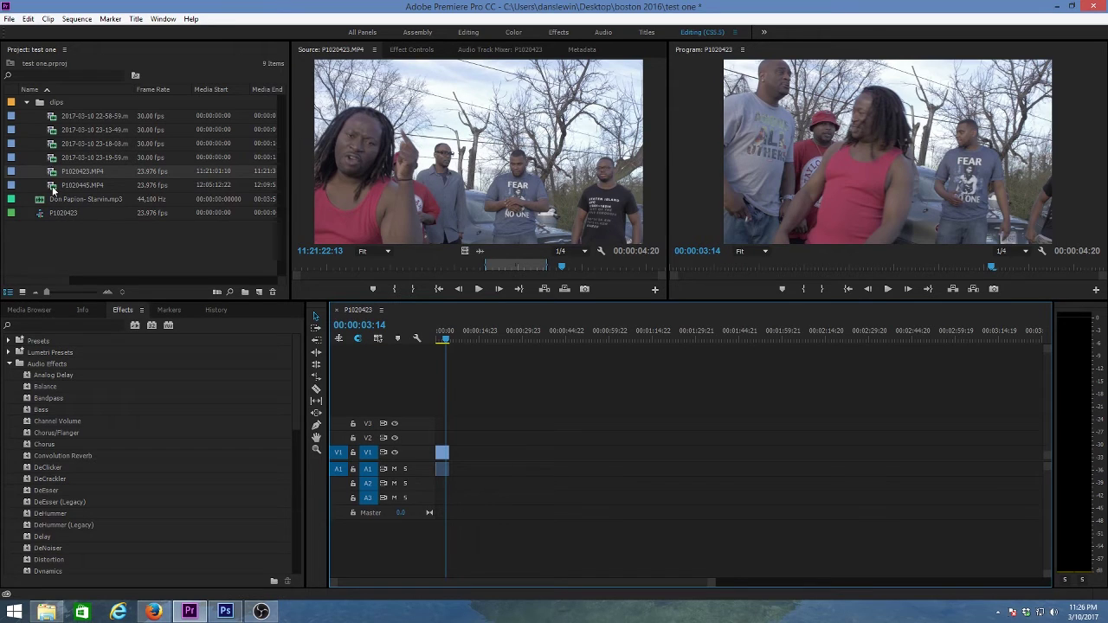
Mark a 00:00:03:11 section ending at 11:21:10:03 in the source clip and add only its video after the first clip on V1
left_click_drag(570, 270, 403, 265)
key("i")
key("o")
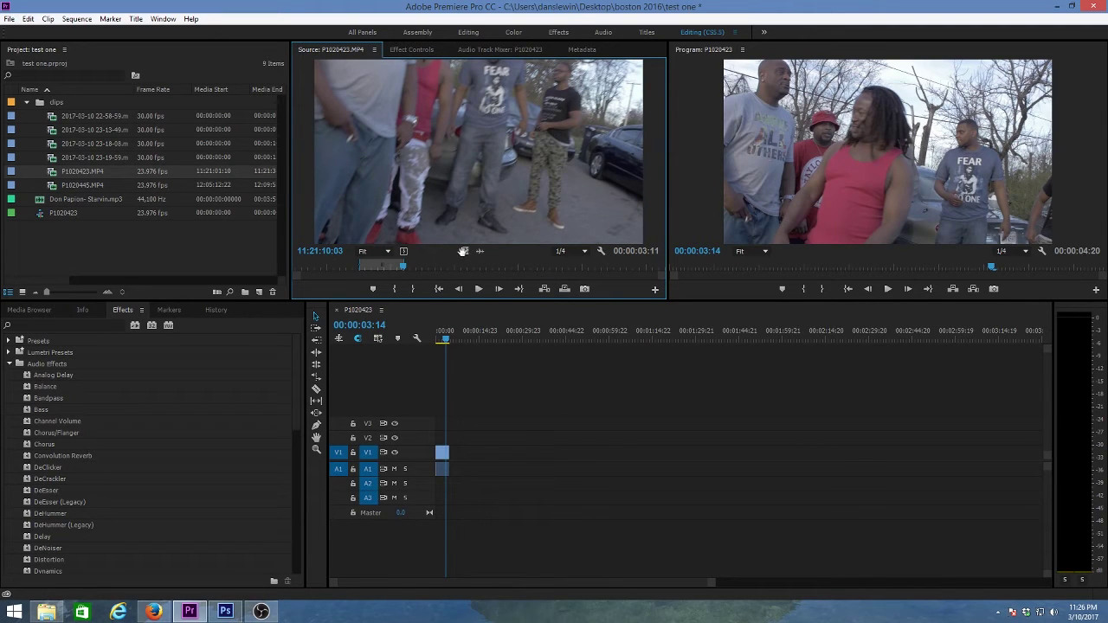
left_click_drag(468, 338, 443, 454)
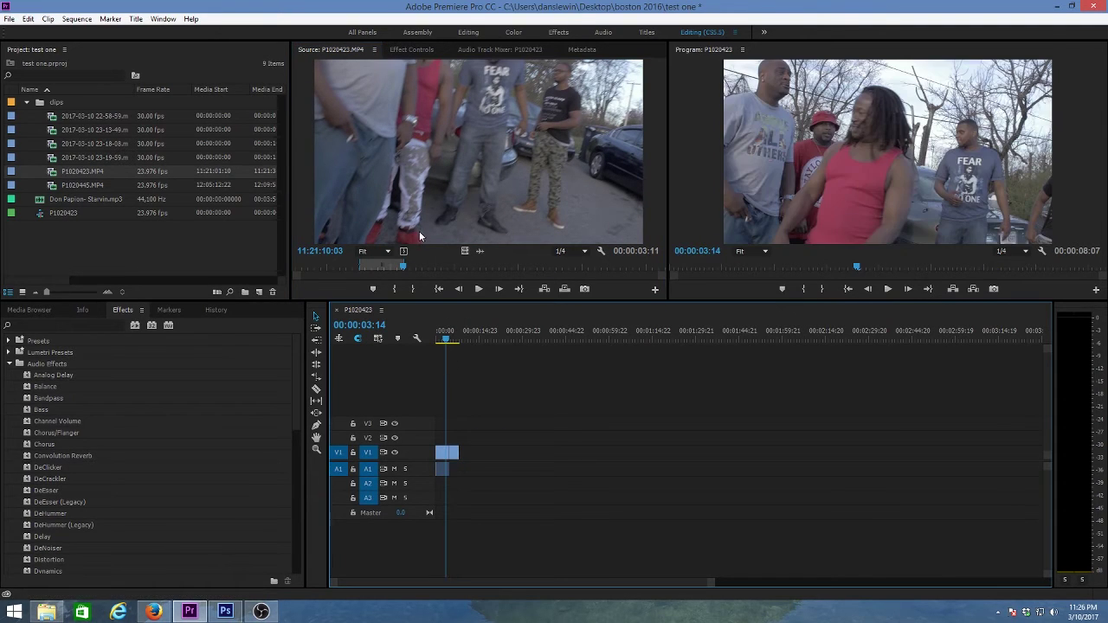
Mark a short source section starting at 11:21:12:12 and add only its video to the end of the clips on V1
left_click_drag(404, 269, 436, 273)
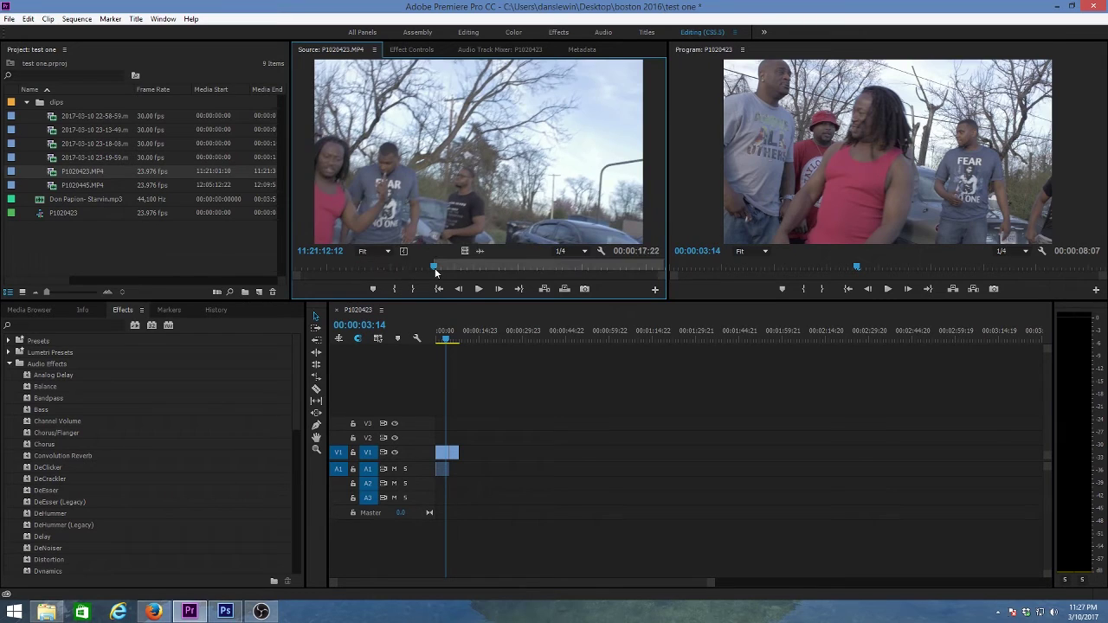
key("i")
key("space")
key("o")
key("space")
left_click_drag(465, 252, 470, 450)
Mark a 16-frame source section ending at 11:21:16:00, append only its video to V1, and play the sequence from the start
key("space")
key("i")
key("o")
key("space")
left_click_drag(466, 251, 465, 457)
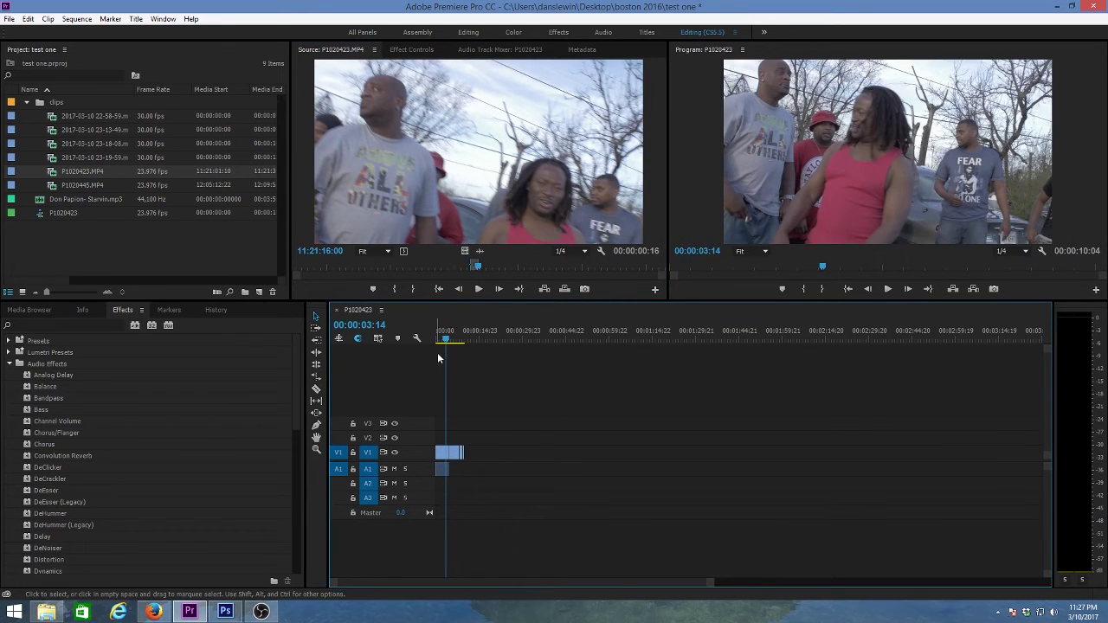
left_click_drag(445, 336, 435, 338)
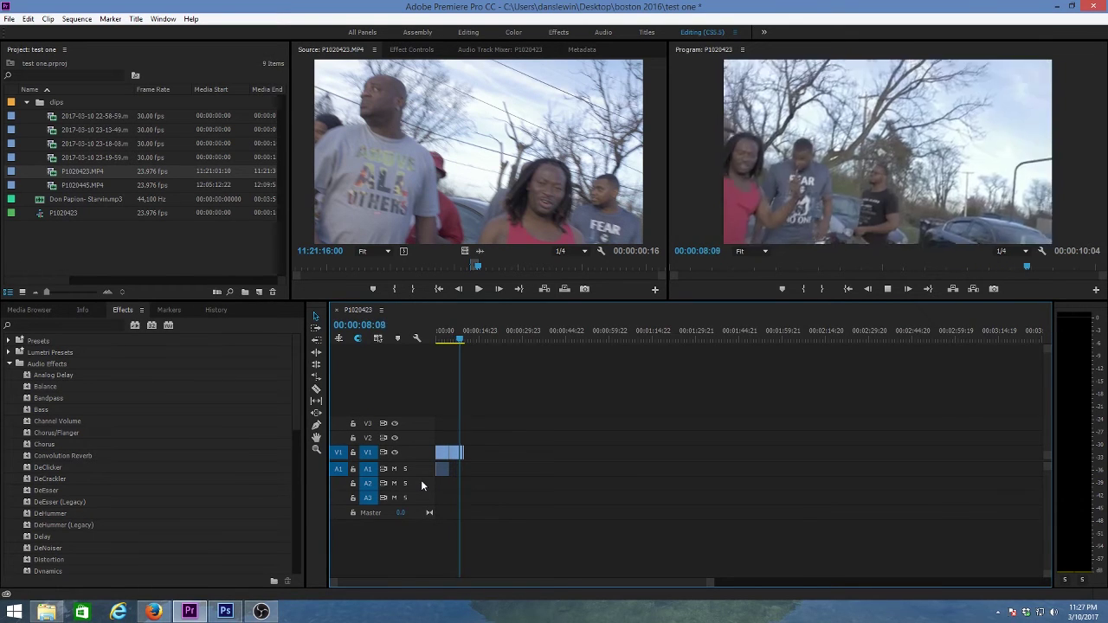
left_click(454, 342)
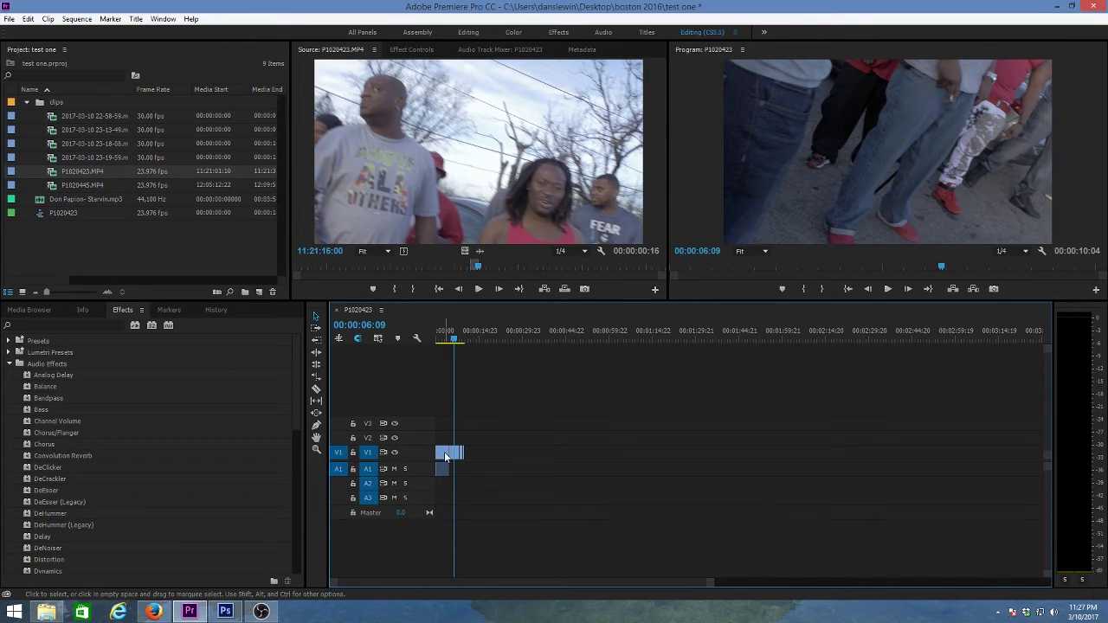
Place the marked 16-frame section with its audio on V1 and A1, past the existing clips at about 00:00:16:14
left_click(522, 180)
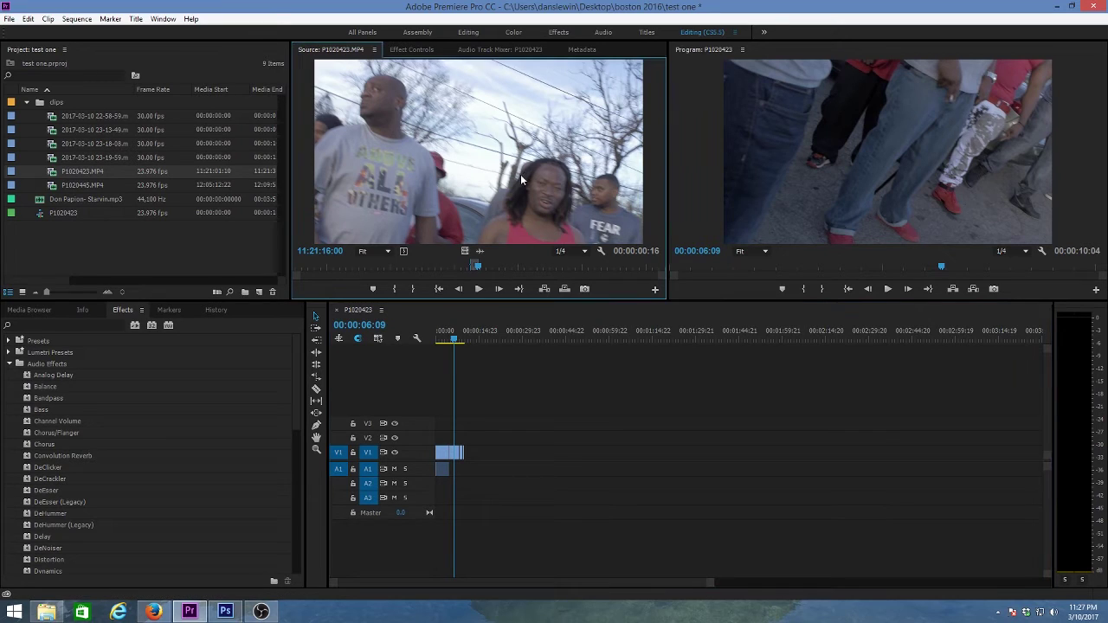
left_click_drag(524, 190, 486, 460)
left_click(485, 335)
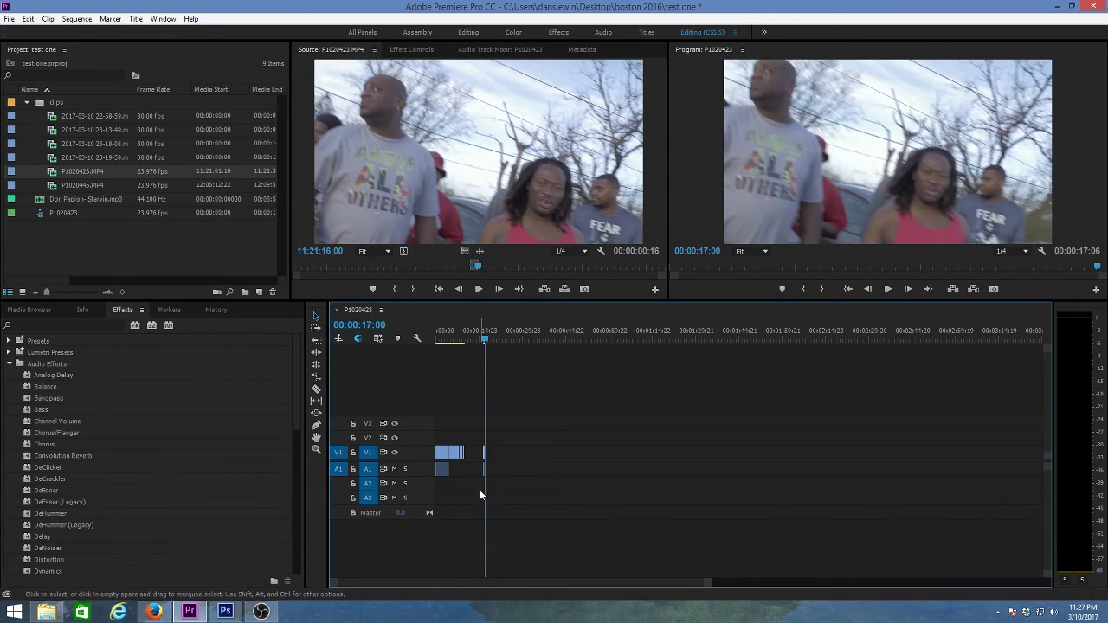
left_click_drag(709, 587, 373, 587)
left_click(658, 336)
left_click_drag(665, 336, 680, 336)
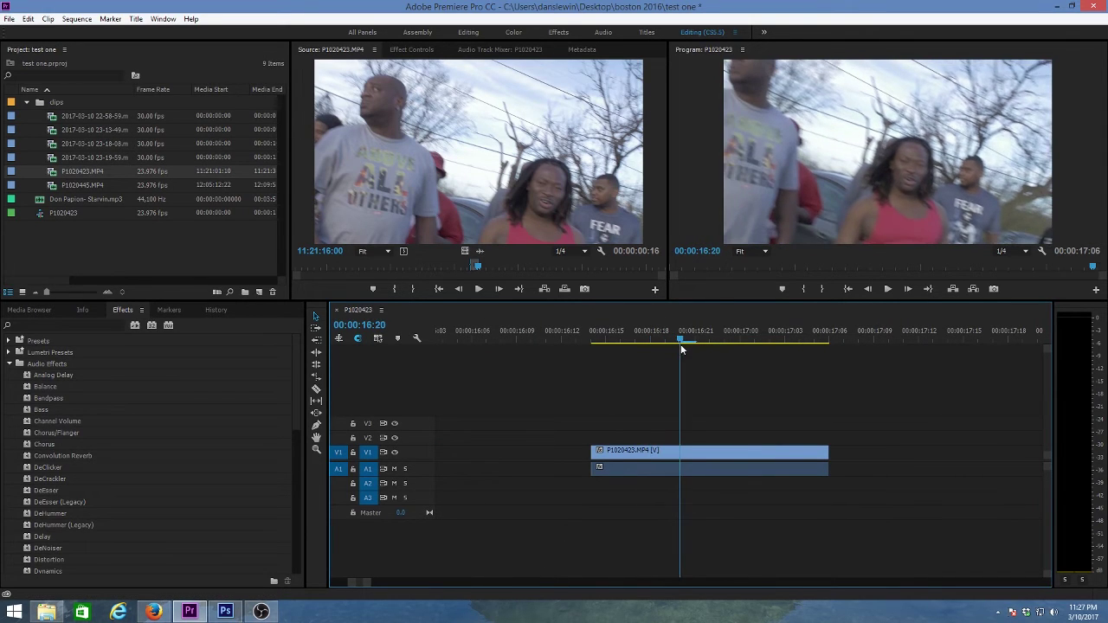
Delete the separate 16-frame clip together with its linked audio from the timeline
left_click(694, 469)
key("c")
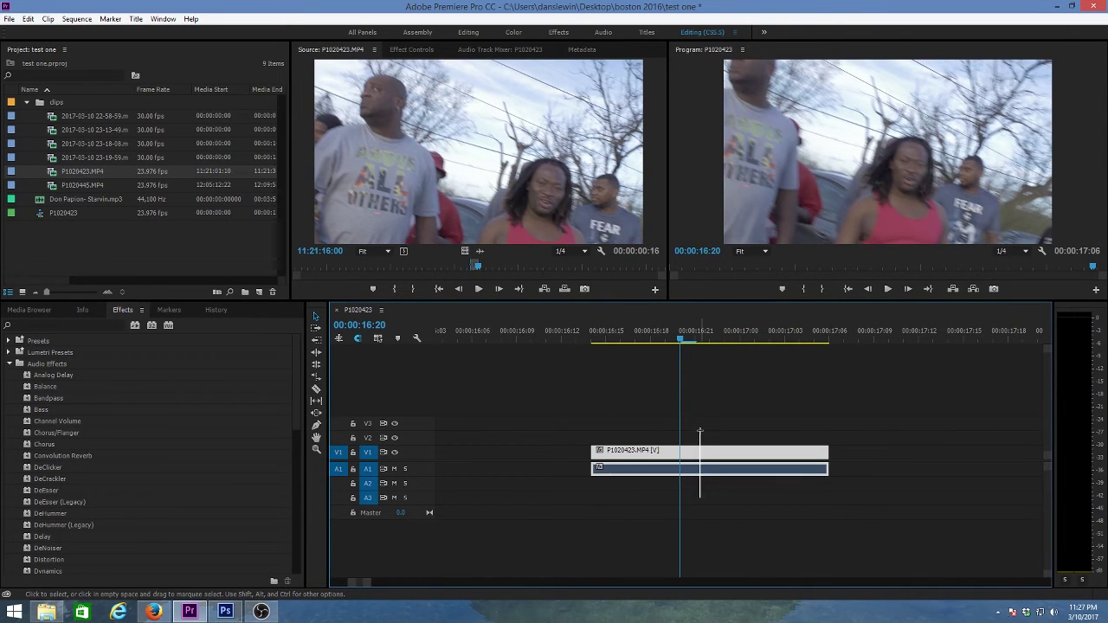
key("Delete")
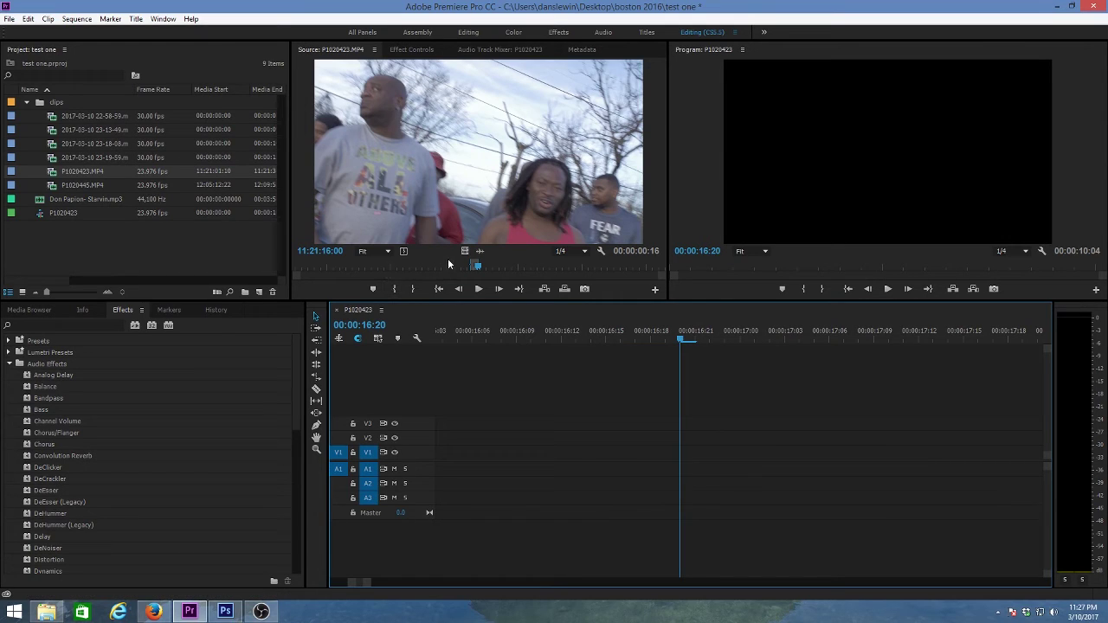
Place only the video of the marked 16-frame section on V1 at about 00:00:16:13 and select the clip
left_click_drag(463, 252, 579, 452)
left_click_drag(574, 336, 641, 361)
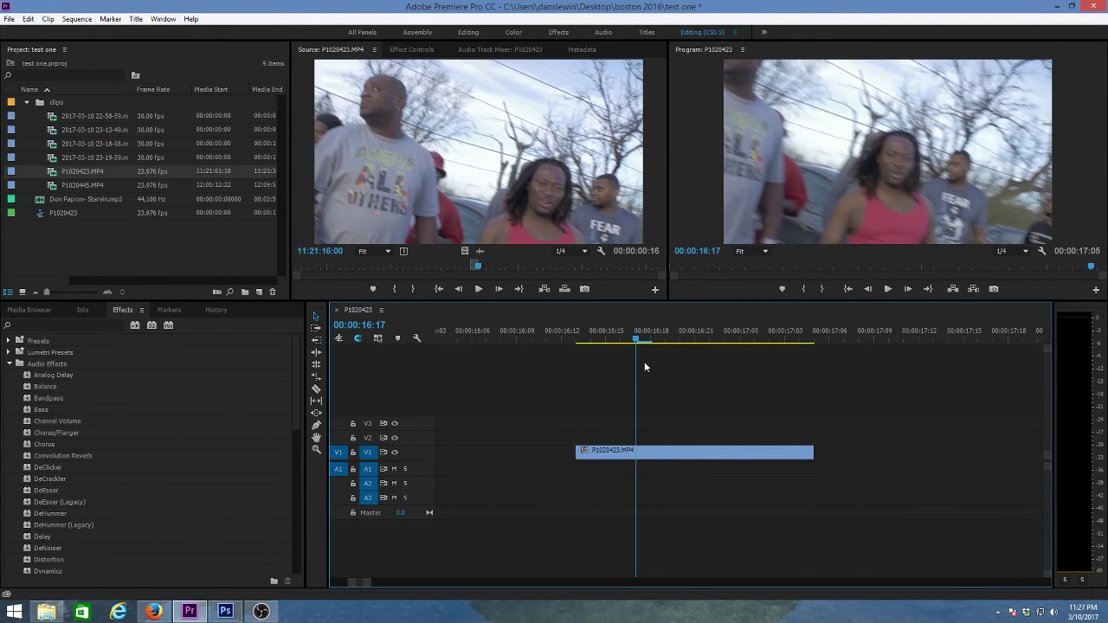
left_click(665, 454)
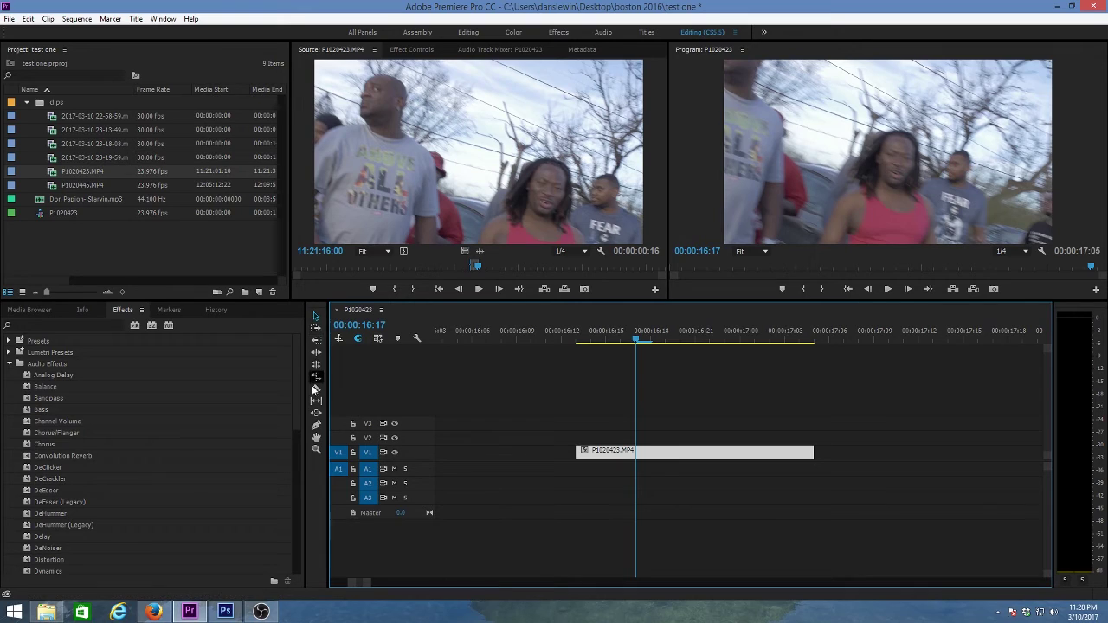
Scrub through the opening frames of the placed clip, ending with the playhead at 00:00:16:15
left_click(316, 449)
left_click(316, 328)
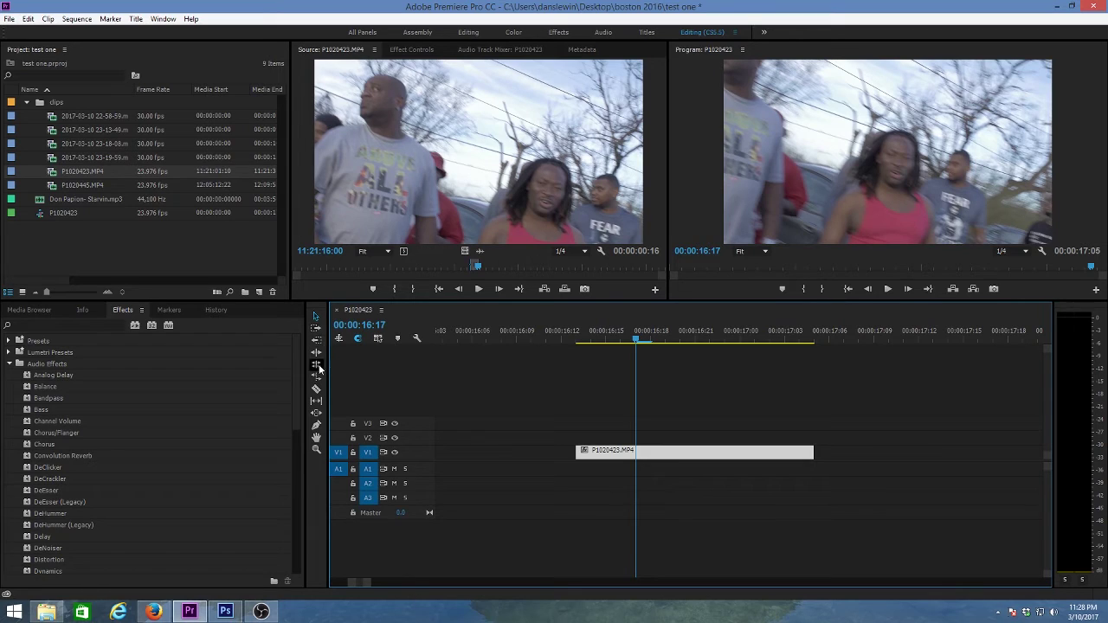
left_click(621, 338)
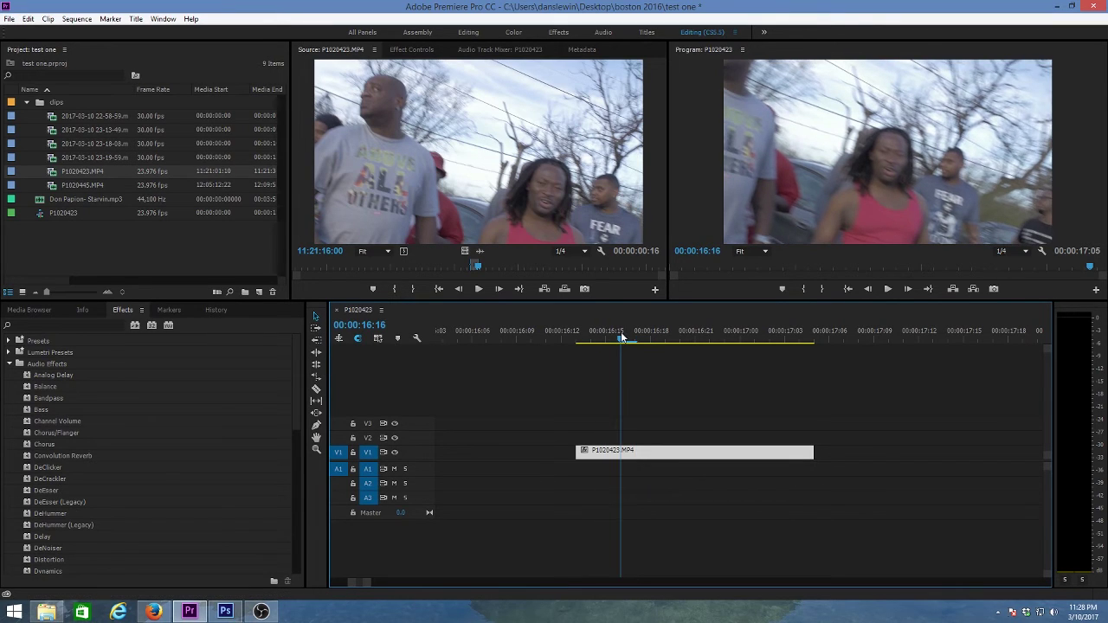
left_click(632, 344)
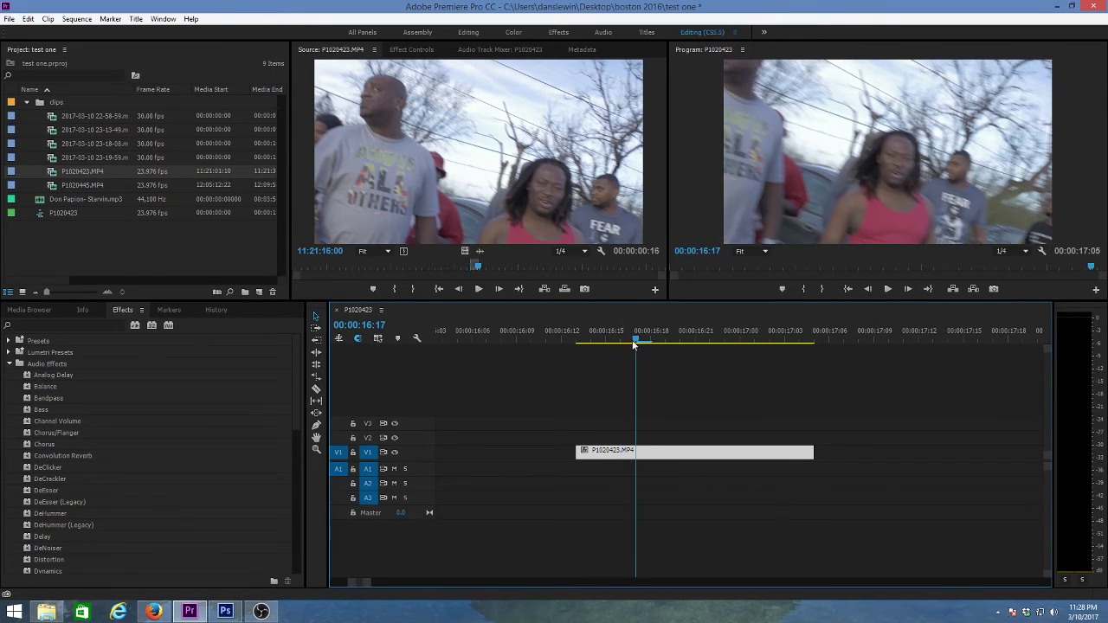
left_click_drag(635, 343, 604, 343)
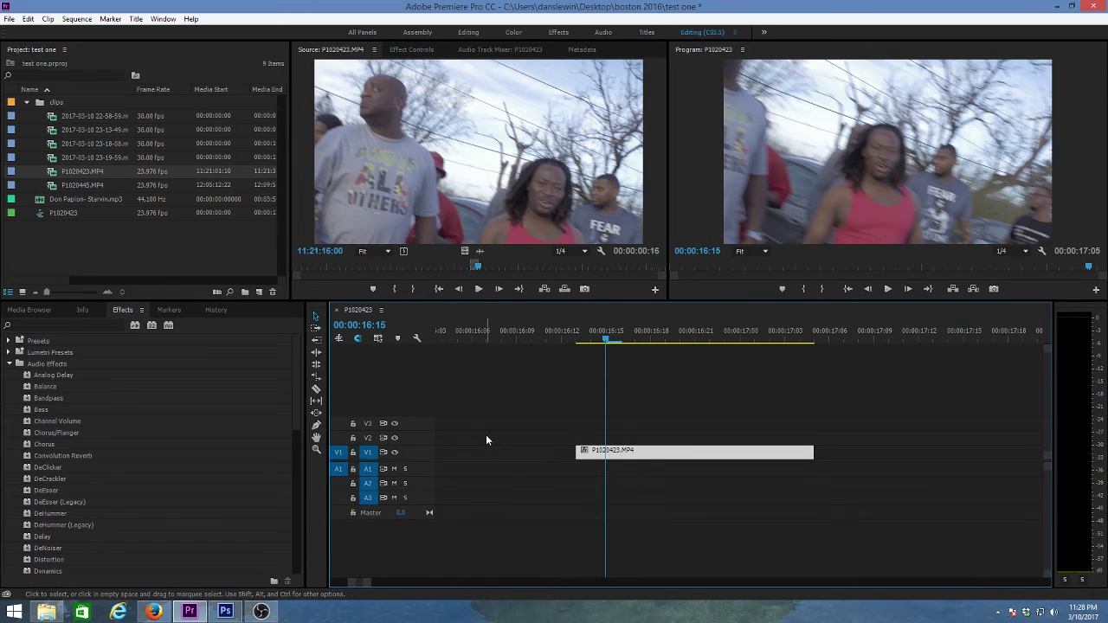
Cut the 16-frame clip on V1 into eight short pieces with the Razor tool, and return to the Selection tool
key("c")
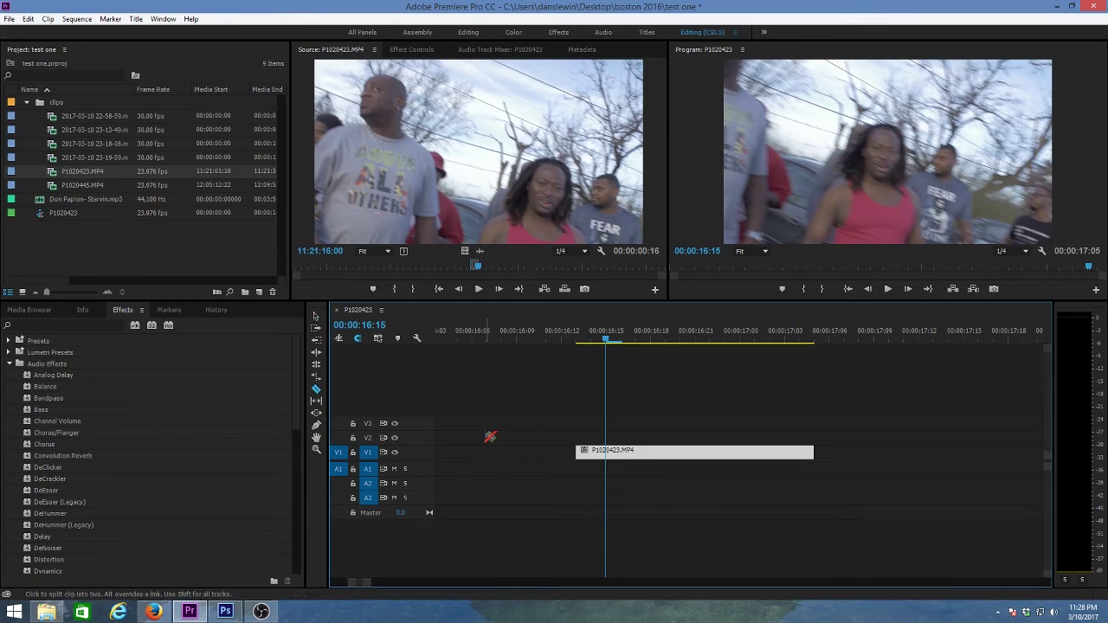
left_click(636, 452)
left_click(668, 452)
left_click(712, 452)
left_click(754, 452)
left_click(787, 452)
left_click(743, 452)
key("v")
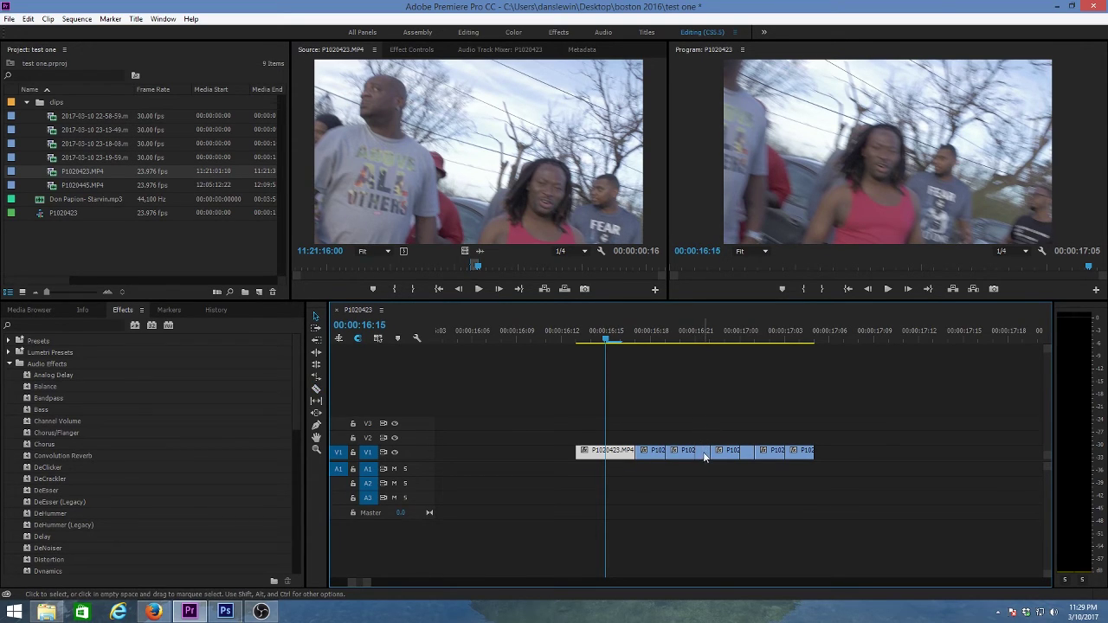
Select the one-frame piece at 00:00:16:21 on V1, then switch to the Razor tool and back to the Selection tool
left_click(706, 452)
key("c")
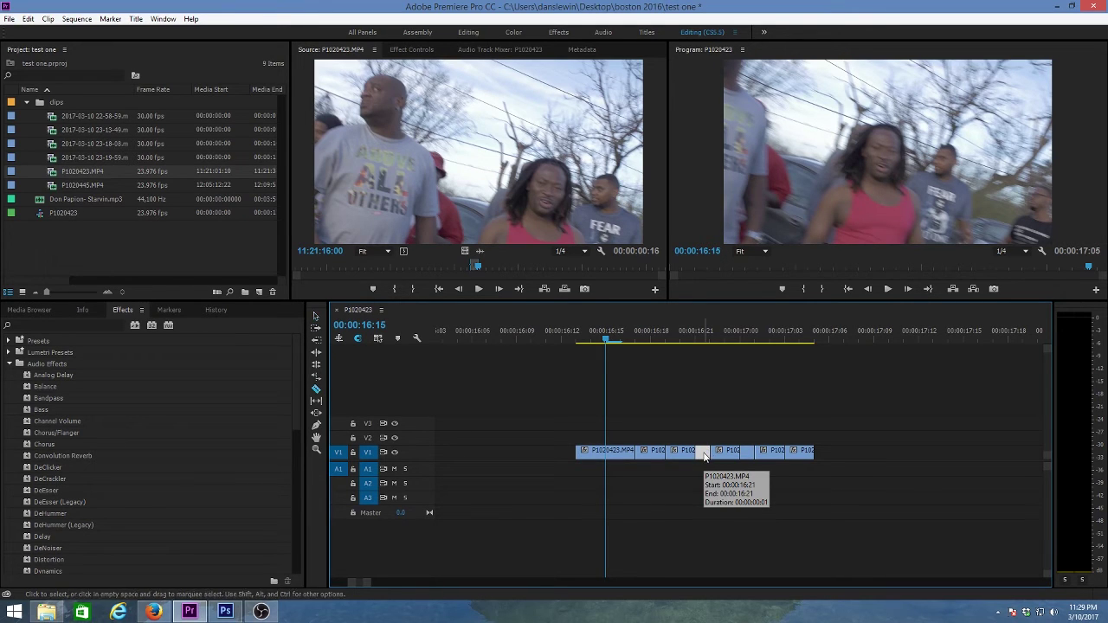
key("v")
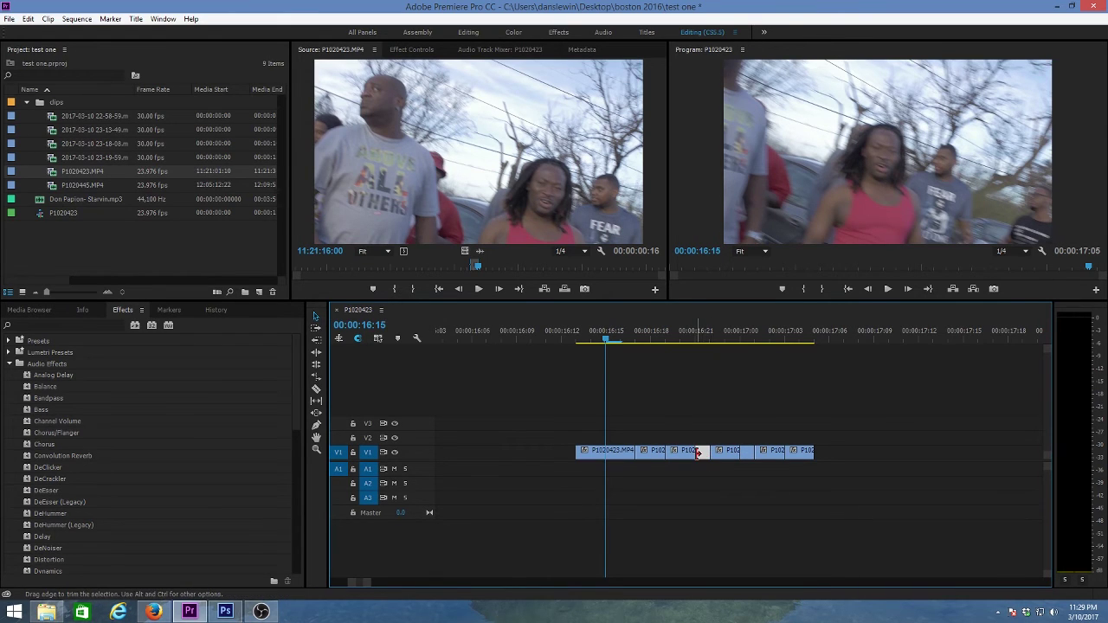
Delete the one-frame piece at 00:00:16:21 and the short piece at 00:00:17:00 on V1, without closing the gaps
key("Delete")
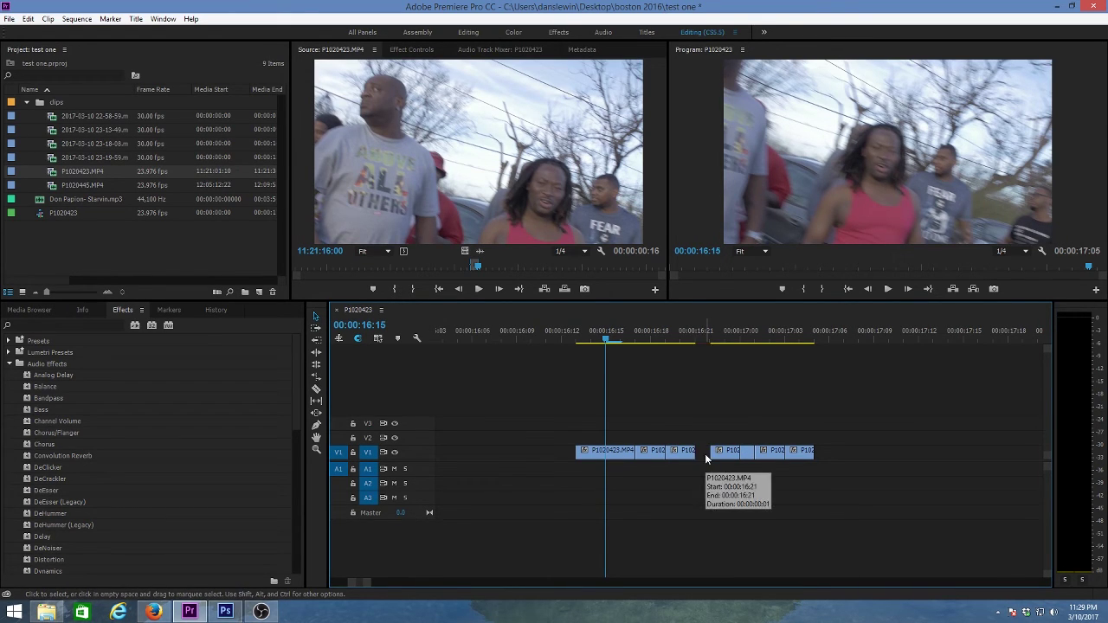
left_click(750, 456)
key("Delete")
Play the sequence from 00:00:16:19 to check the section with the removed pieces, and stop playback
mouse_move(669, 331)
left_mouse_down()
mouse_move(817, 334)
mouse_move(665, 339)
left_mouse_up()
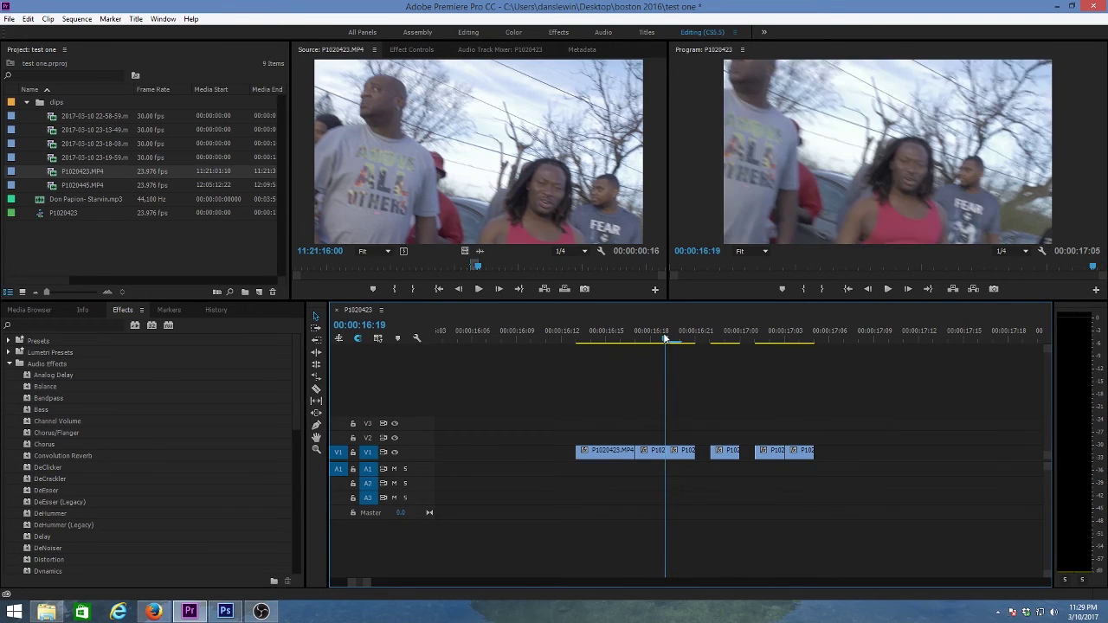
key("space")
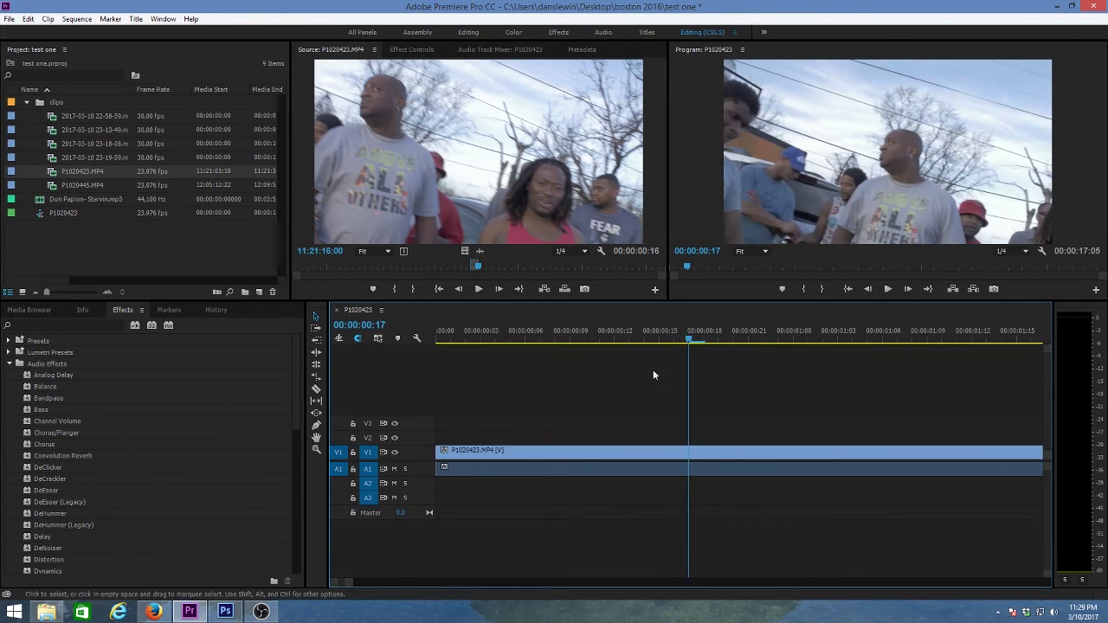
key("space")
left_click_drag(348, 582, 451, 583)
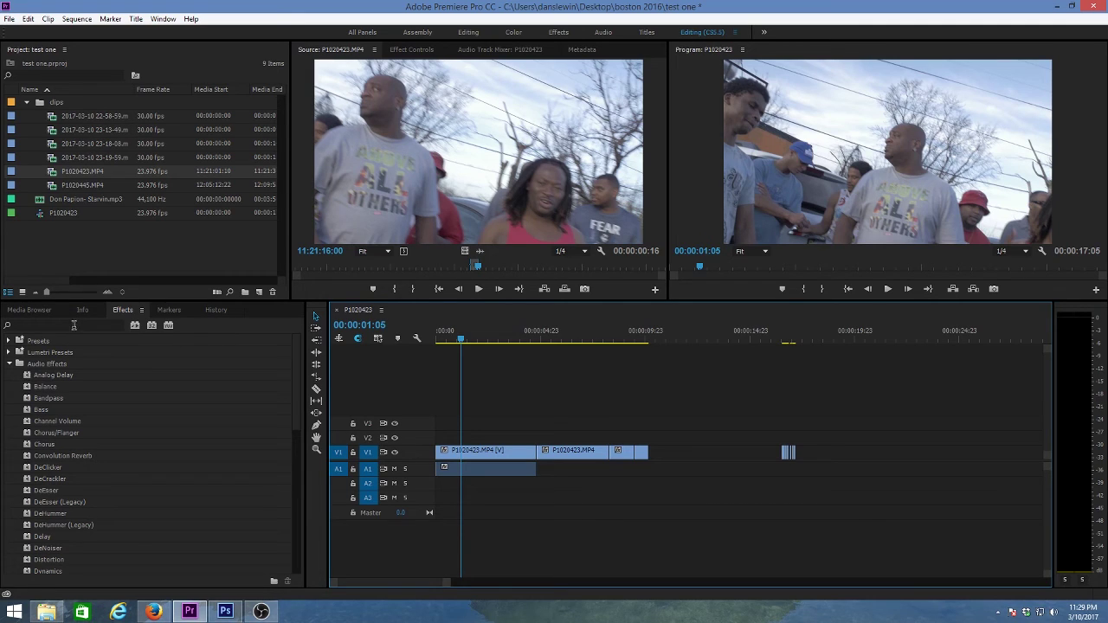
Examine the list of available audio effects from beginning to end, and collapse the Audio Effects folder
left_click(13, 365)
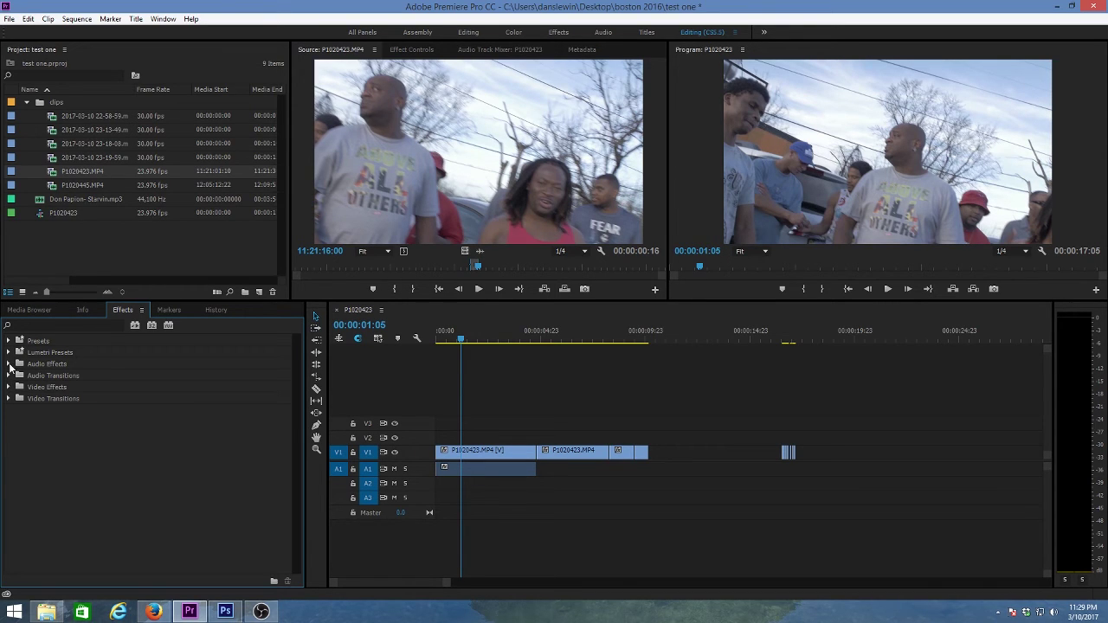
left_click(11, 364)
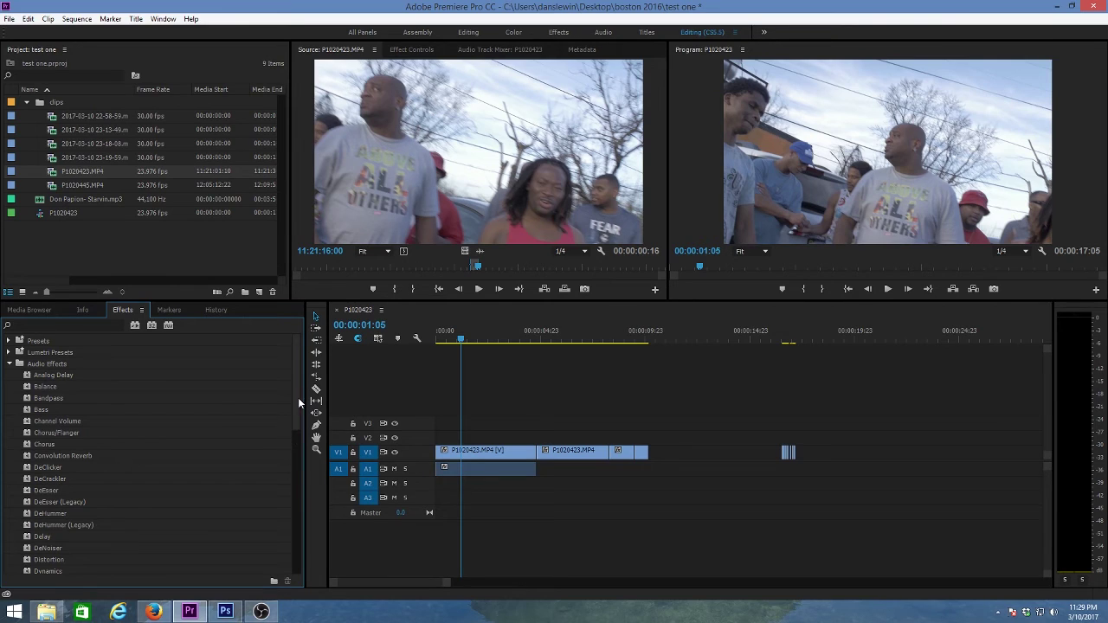
left_click_drag(300, 399, 295, 503)
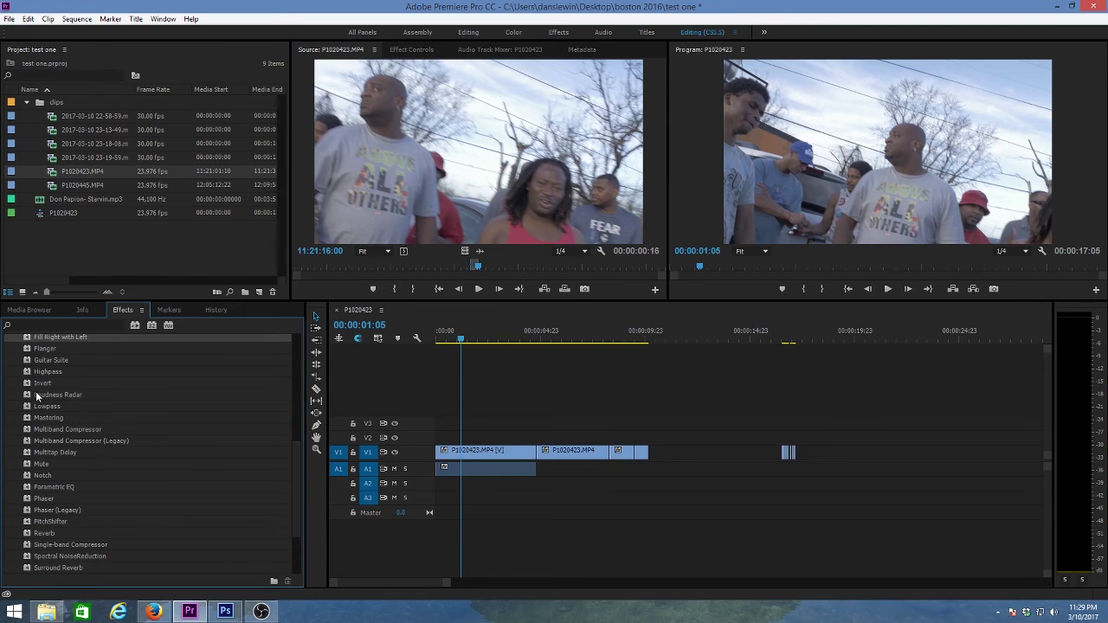
left_click_drag(299, 494, 300, 379)
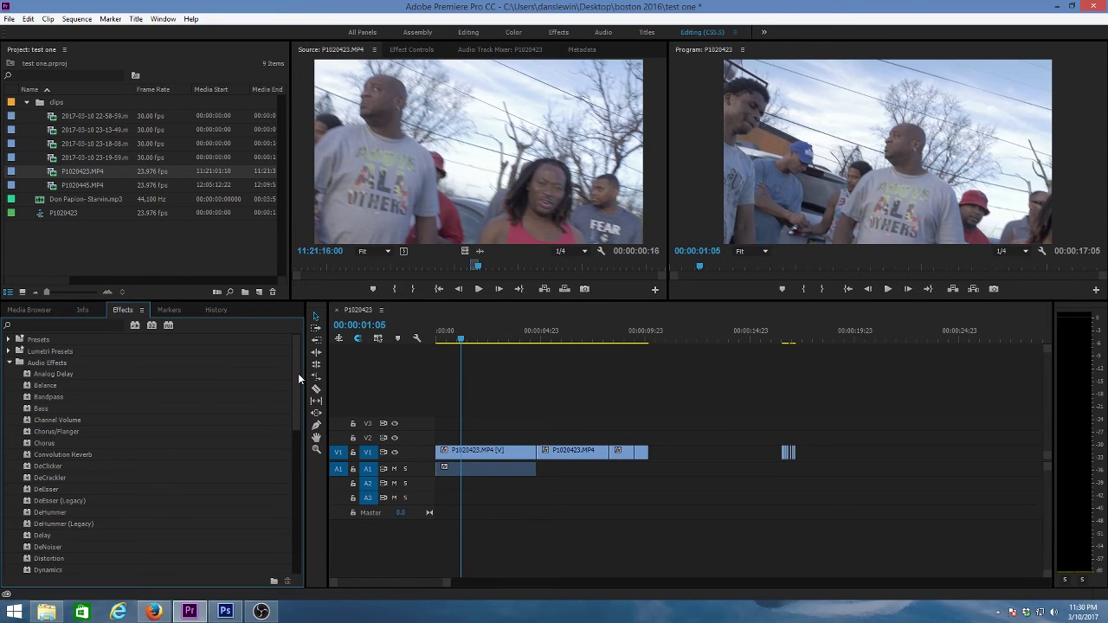
scroll(298, 379, "down", 3)
scroll(298, 379, "up", 3)
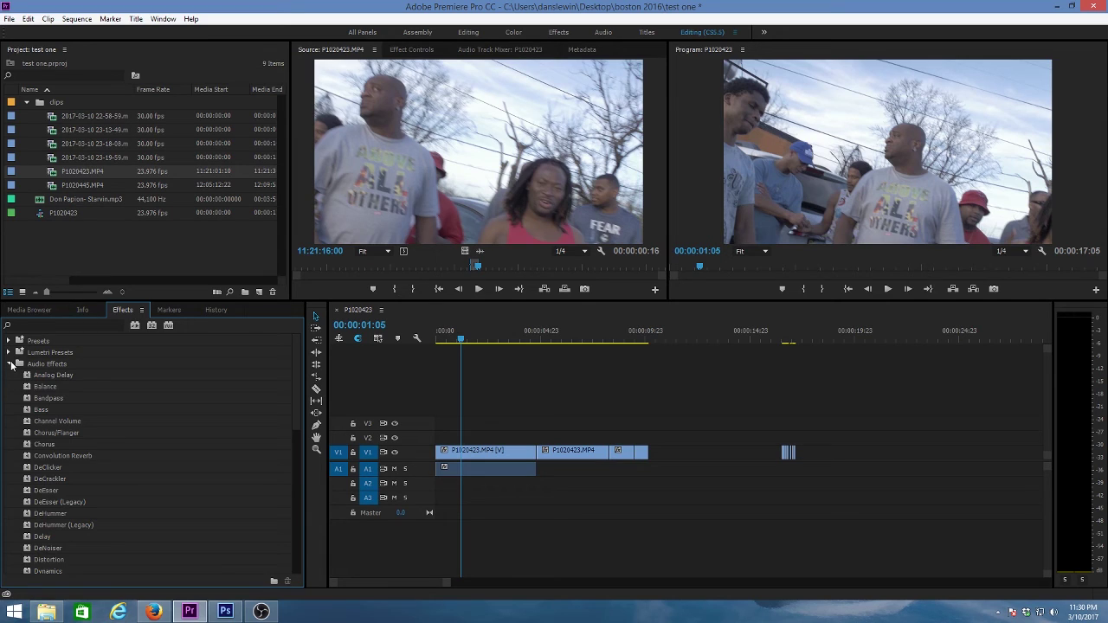
left_click(10, 365)
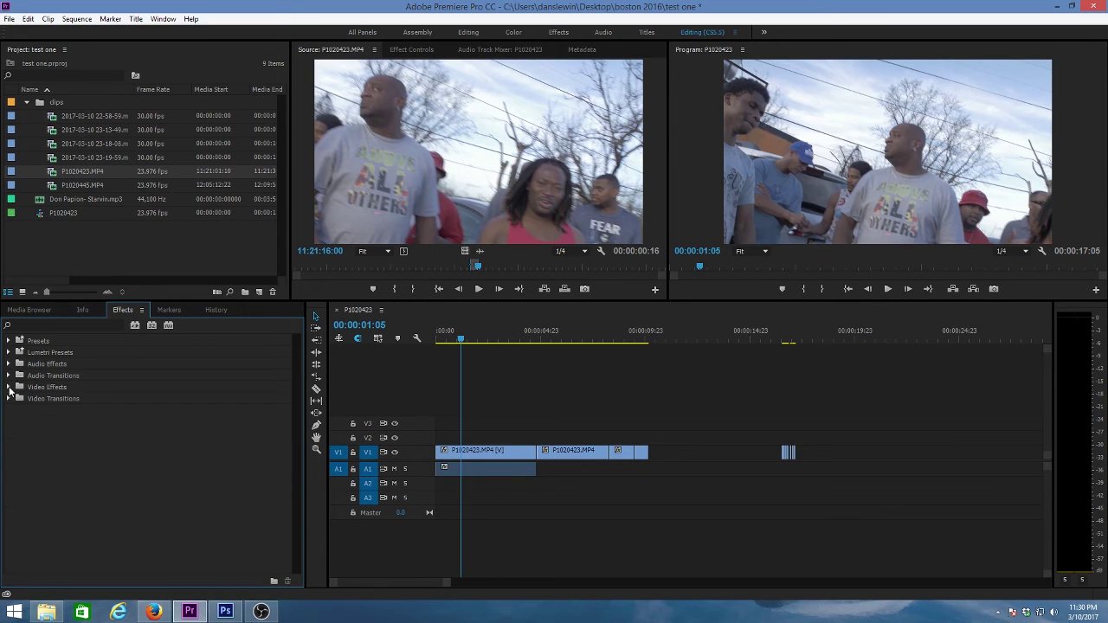
Look through the categories in the Video Effects folder, and collapse it
left_click(10, 387)
left_click_drag(297, 413, 297, 462)
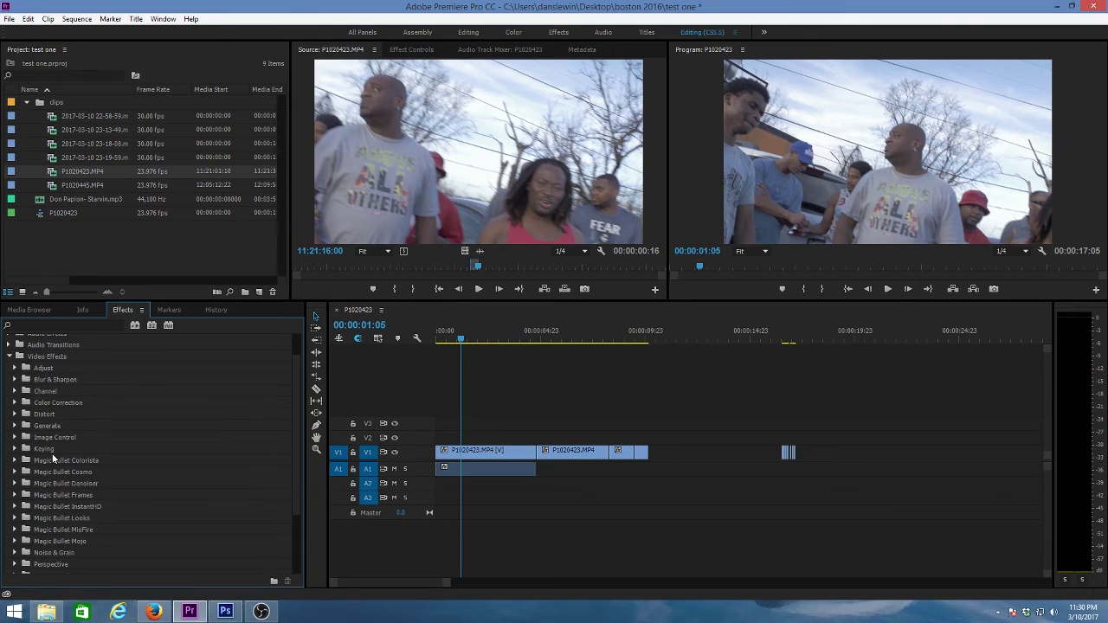
left_click_drag(292, 471, 295, 340)
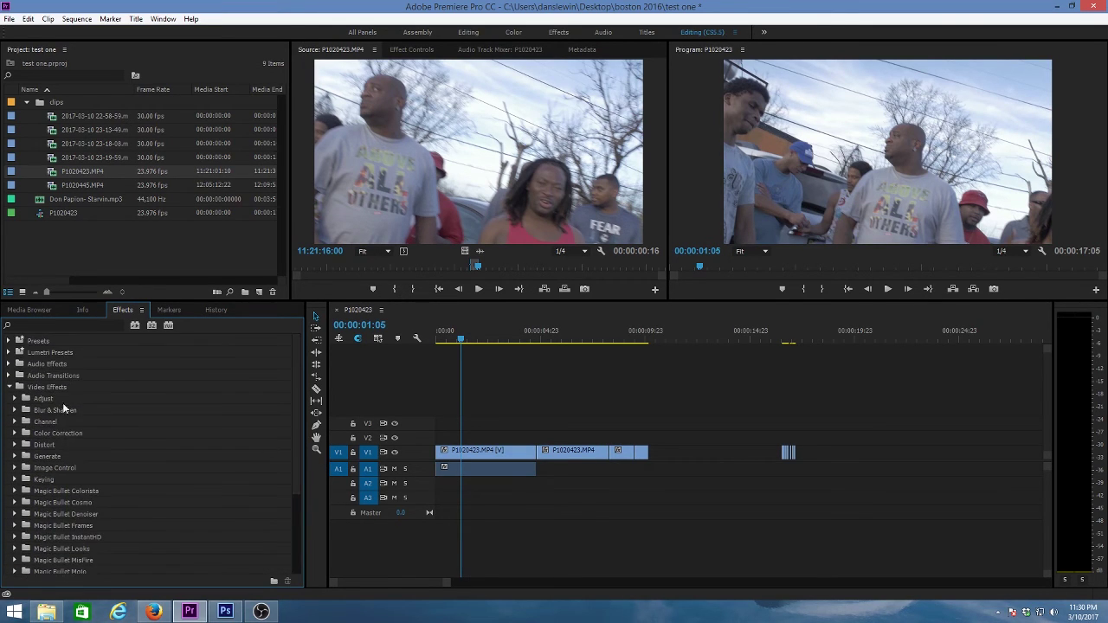
left_click(9, 387)
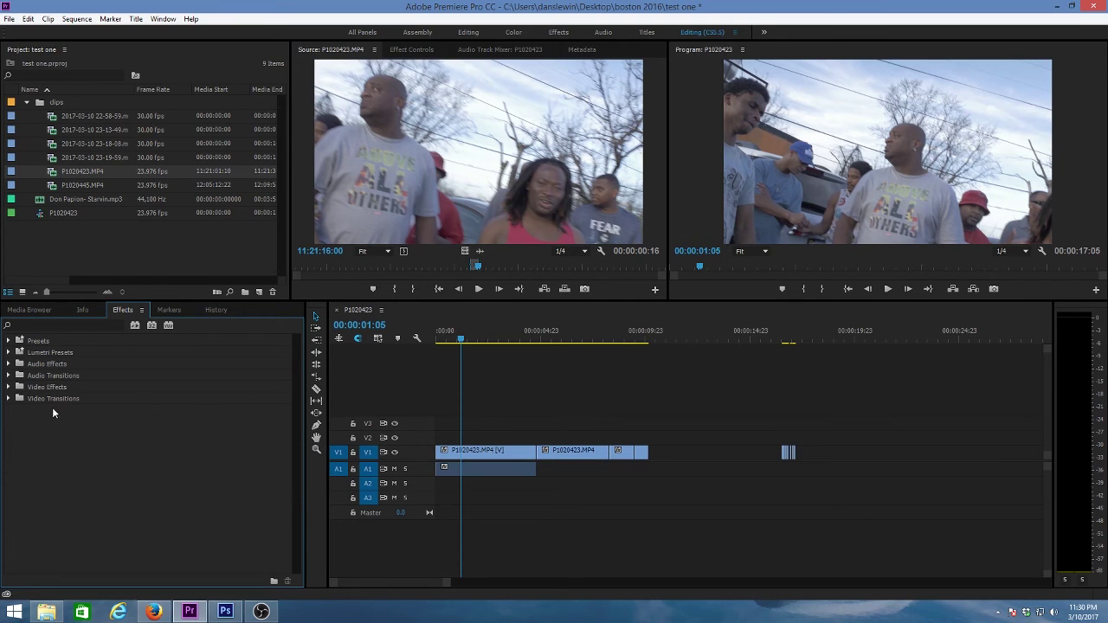
Apply the Cross Dissolve video transition to the cut between the second and third clips on V1
left_click(8, 399)
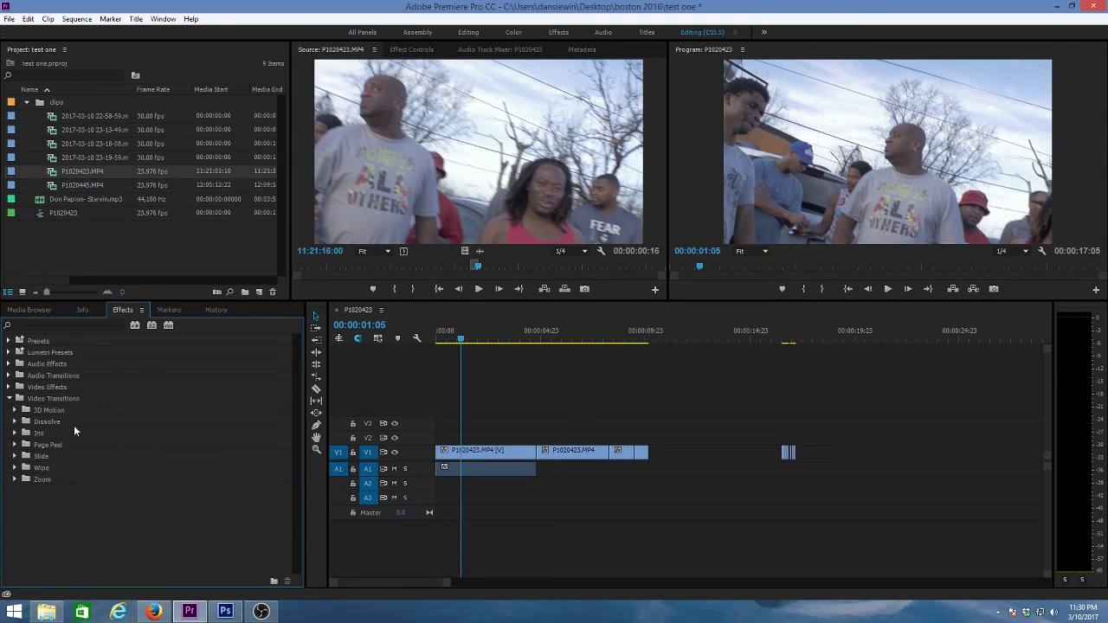
left_click(16, 422)
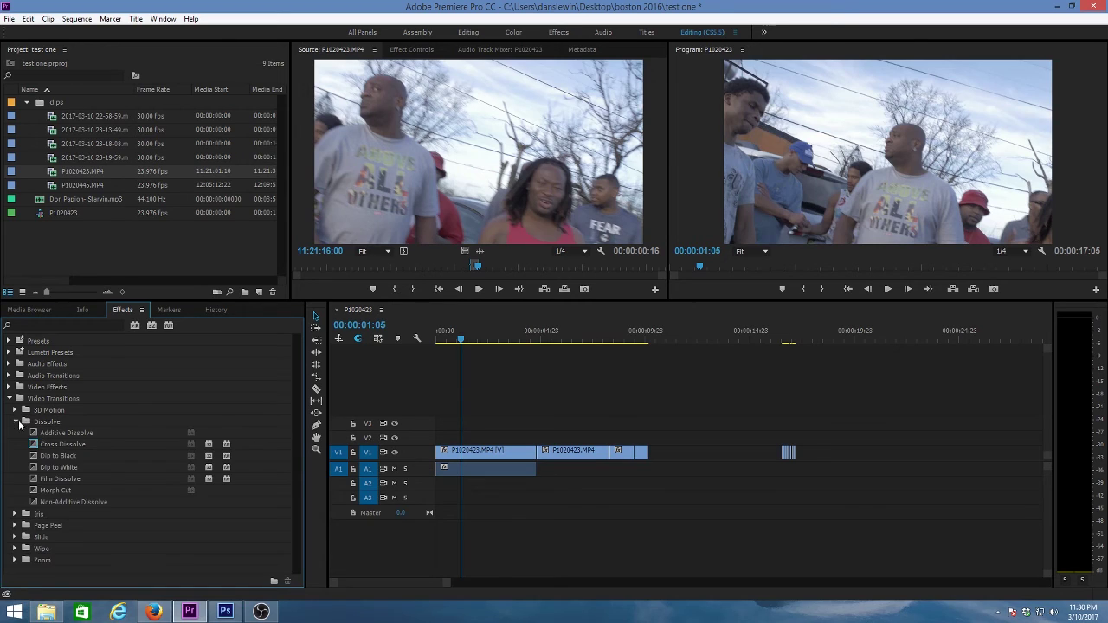
left_click_drag(33, 447, 618, 468)
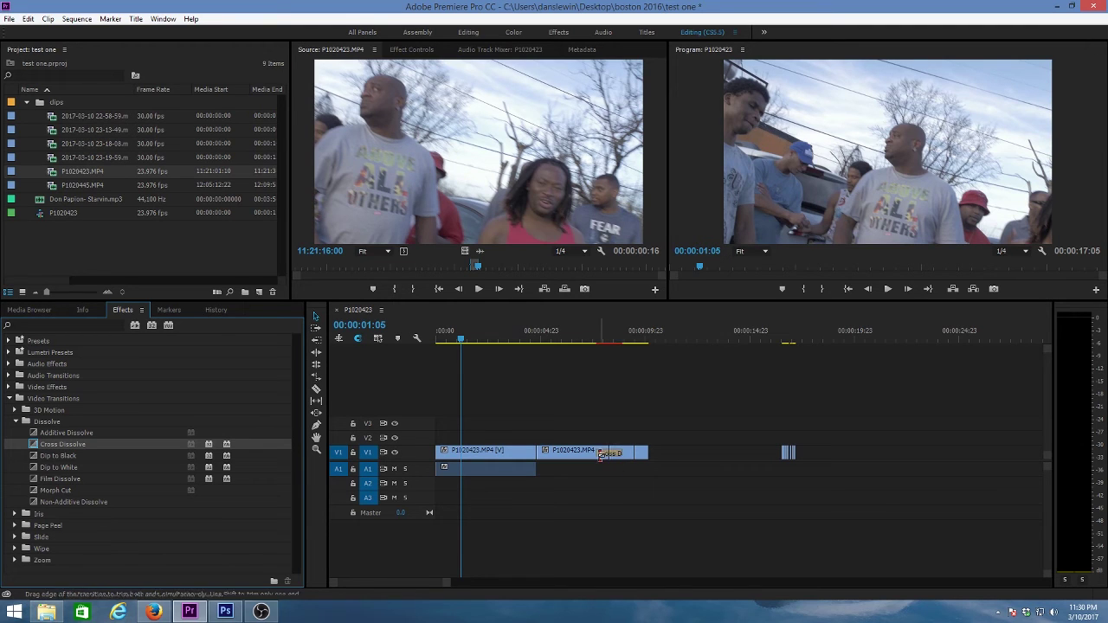
Play the section around the Cross Dissolve on V1 twice, and remove the transition from the cut
left_click(585, 337)
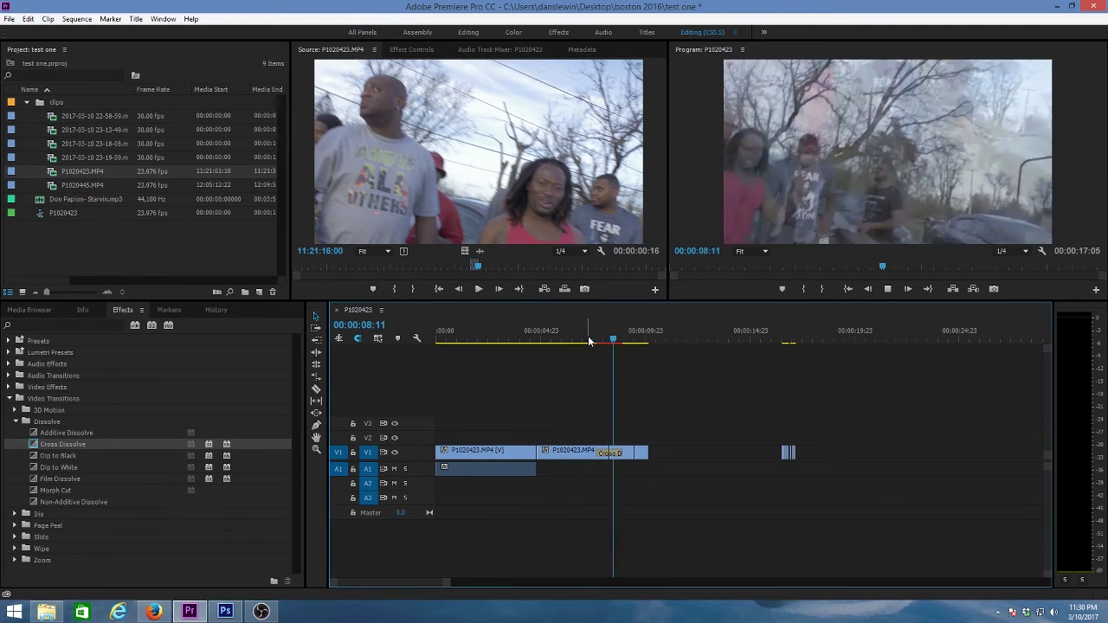
key("space")
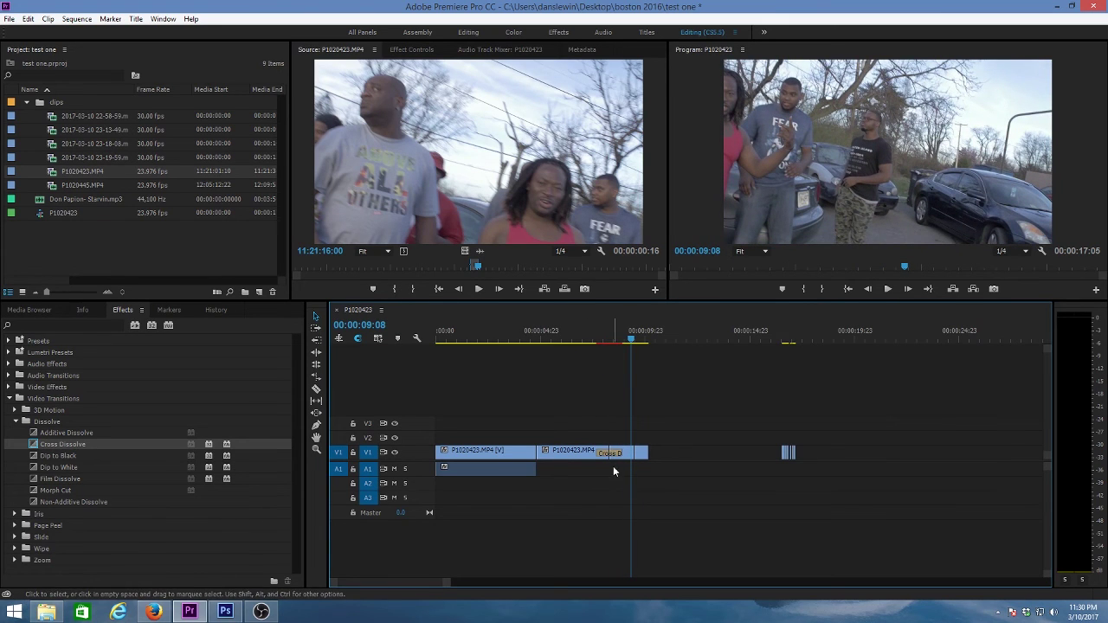
left_click(609, 328)
left_click(597, 329)
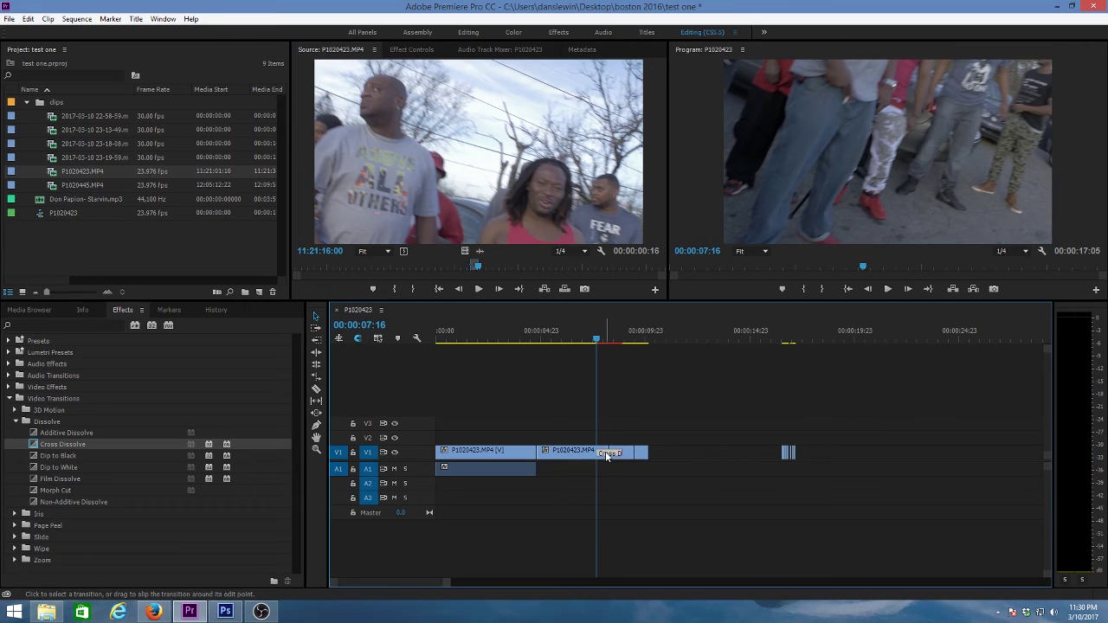
key("space")
key("space")
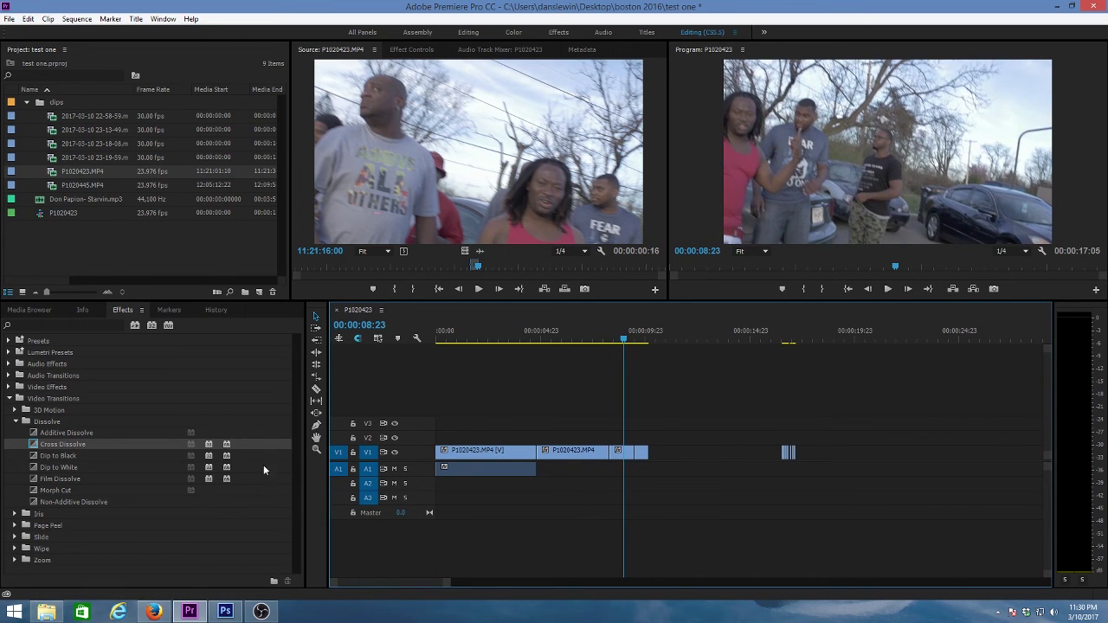
Examine the Slide and Wipe transitions in the Video Transitions folder, and collapse the folder
left_click(15, 421)
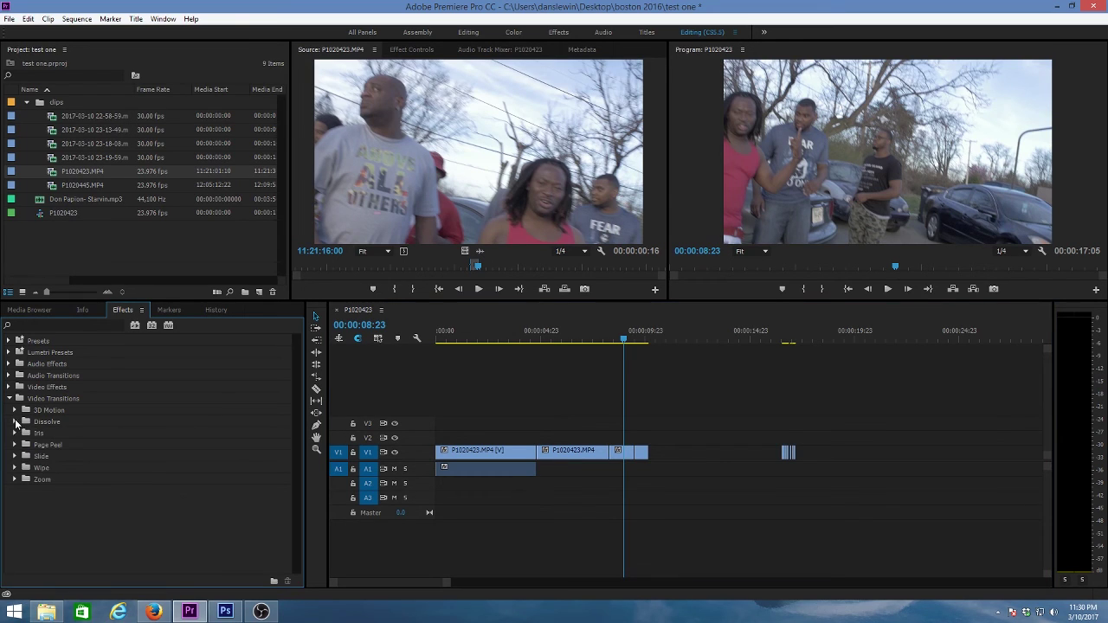
left_click(14, 456)
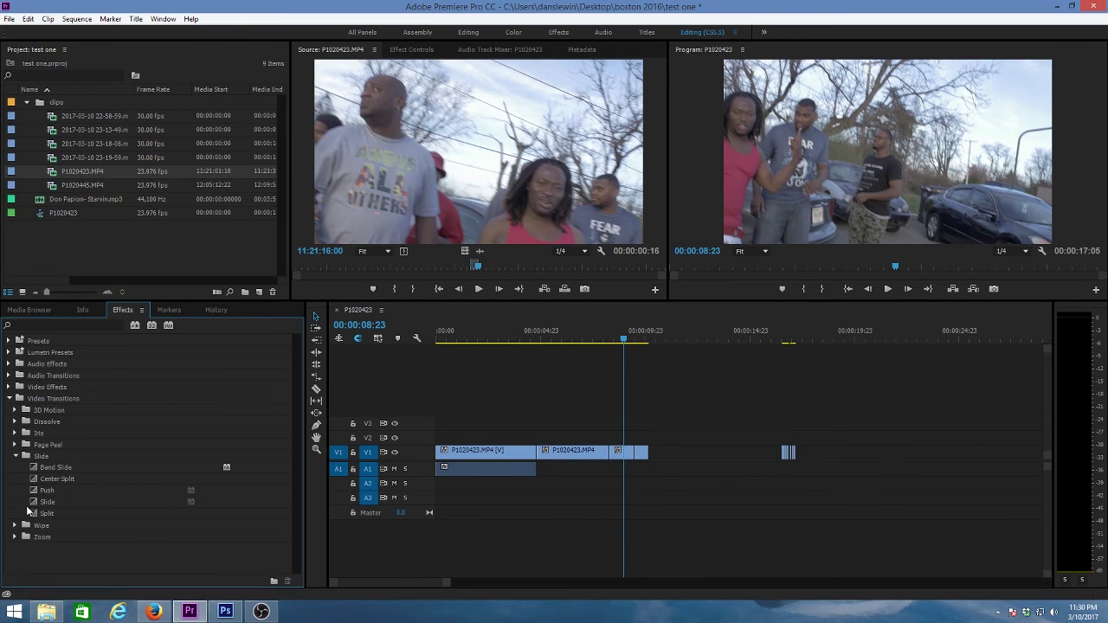
left_click(15, 527)
left_click_drag(298, 458, 296, 434)
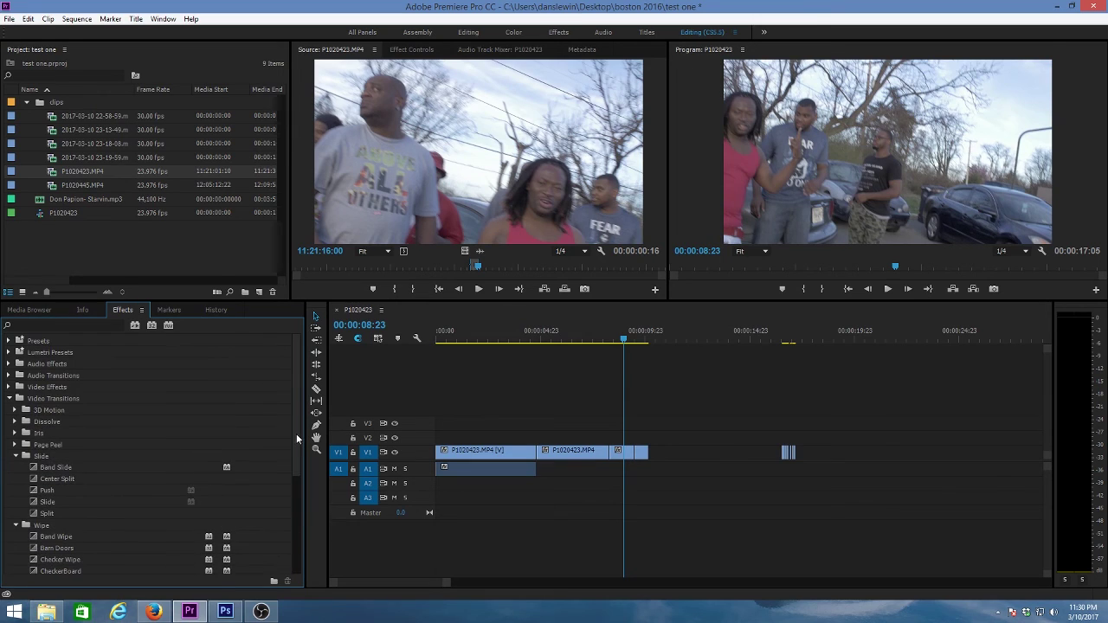
left_click(15, 457)
left_click(9, 398)
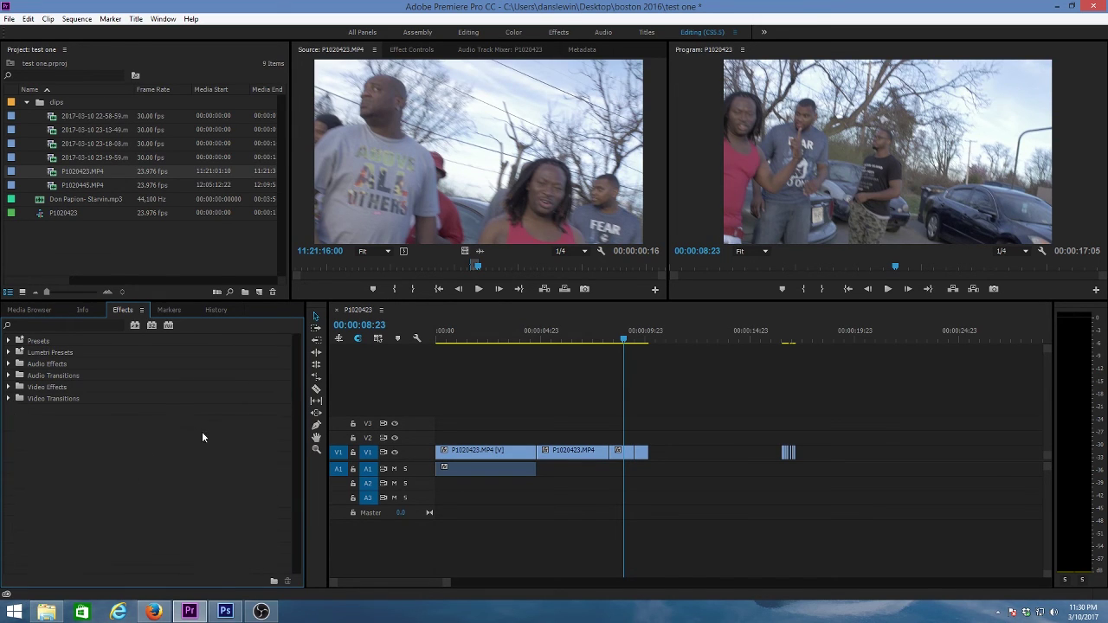
left_click(9, 398)
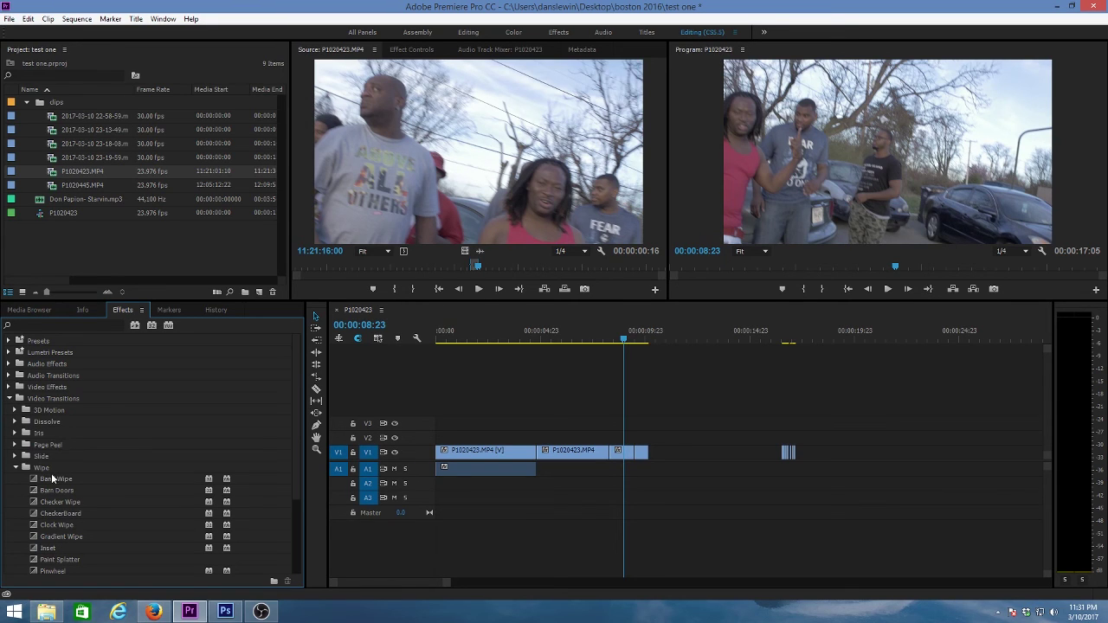
left_click(8, 398)
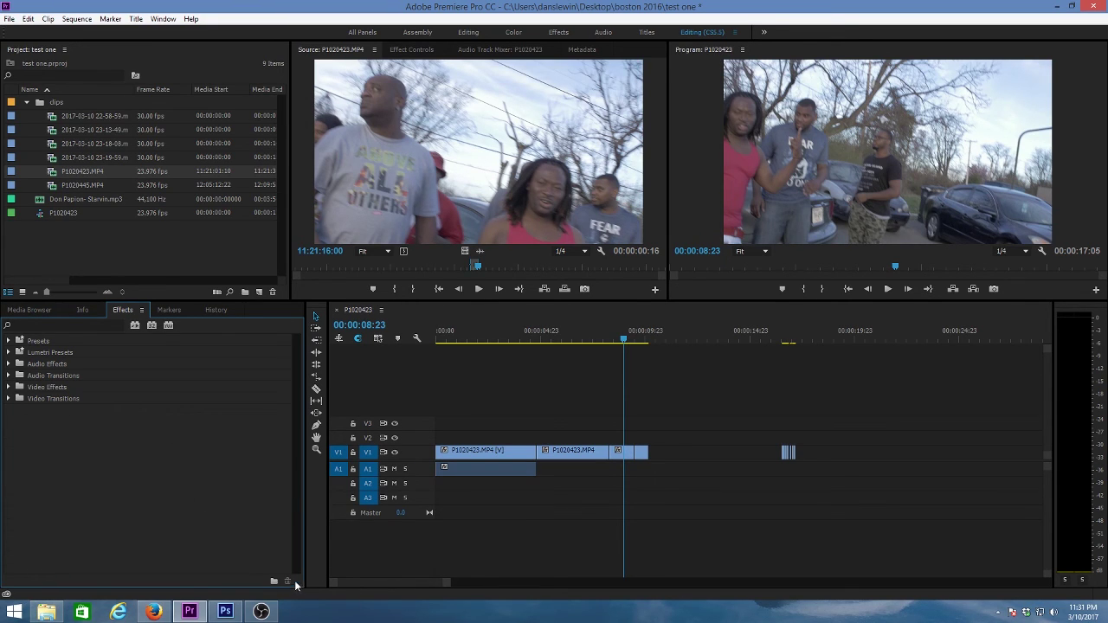
Select all clips on the V1 and A1 tracks and delete them to empty the sequence
left_click(403, 583)
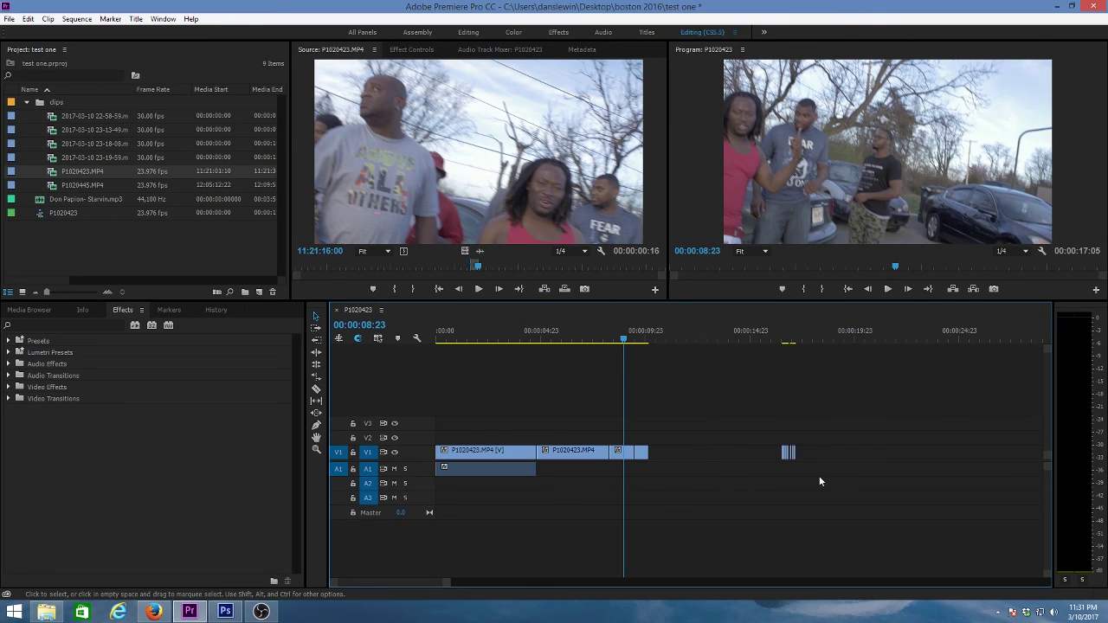
left_click_drag(844, 452, 443, 470)
key("Delete")
Move the playhead along the empty timeline to 00:00:04:05
left_click(444, 334)
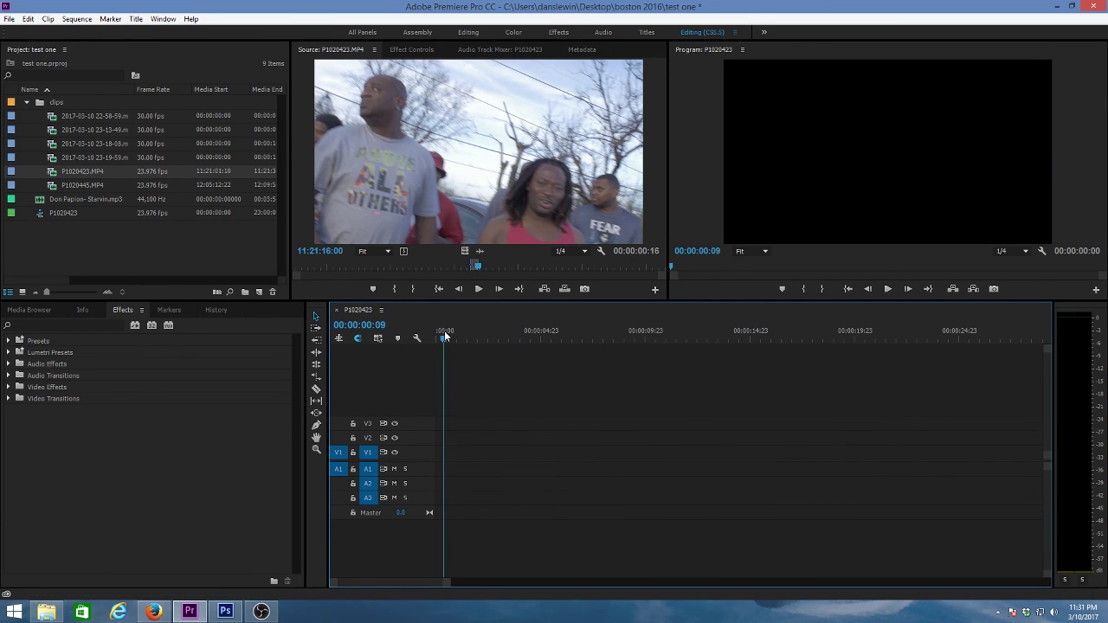
left_click(513, 334)
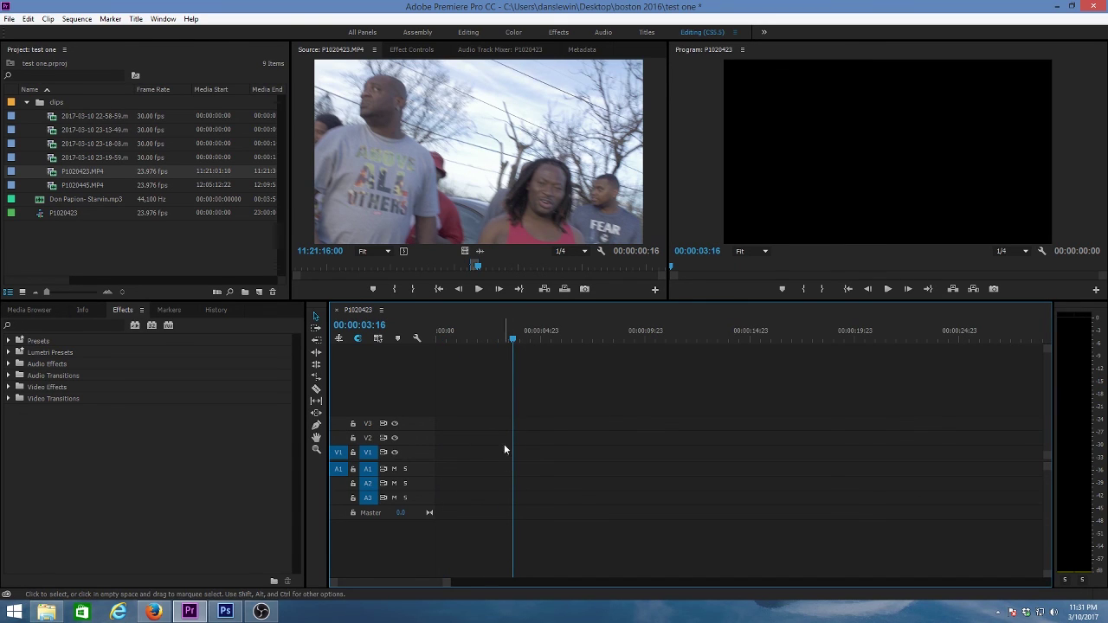
left_click_drag(513, 336, 523, 336)
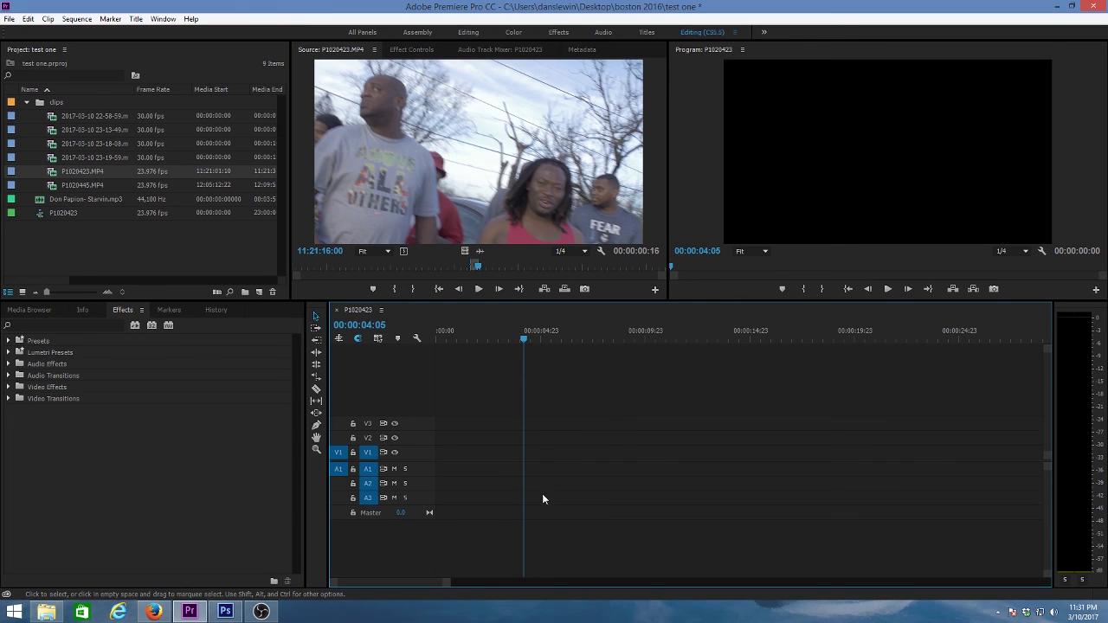